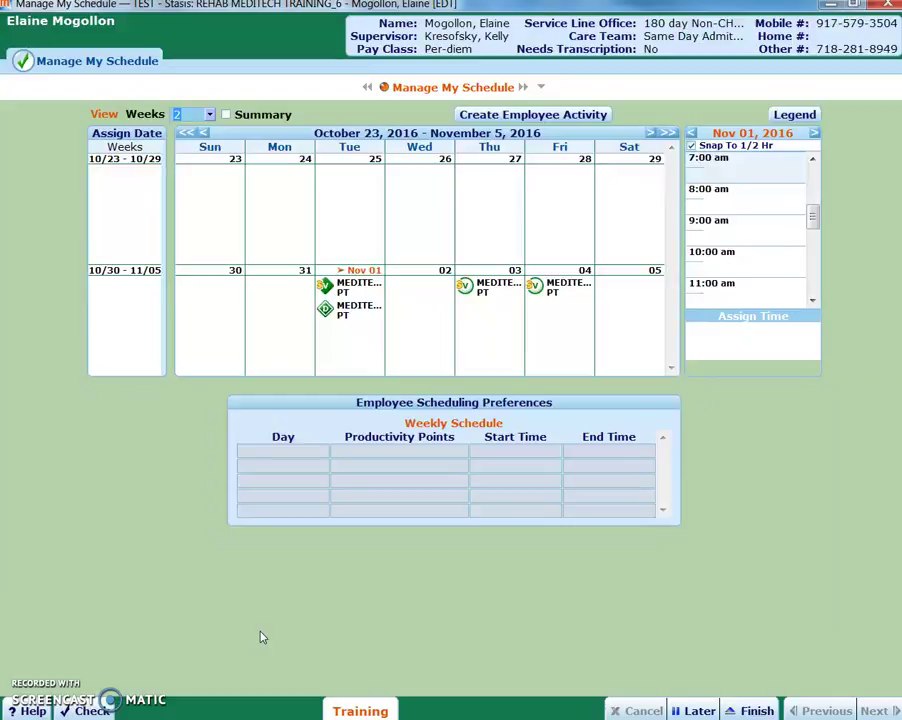
- Open the note of the November 1 PT Routine visit and enlarge it to 100% zoom in a maximized window
left_click(328, 287)
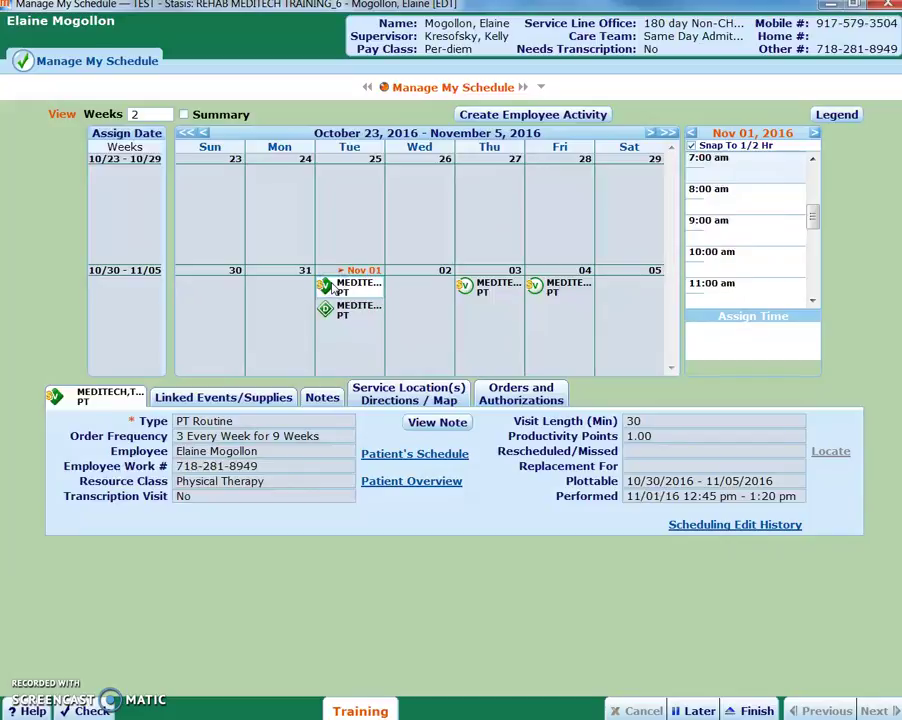
left_click(430, 426)
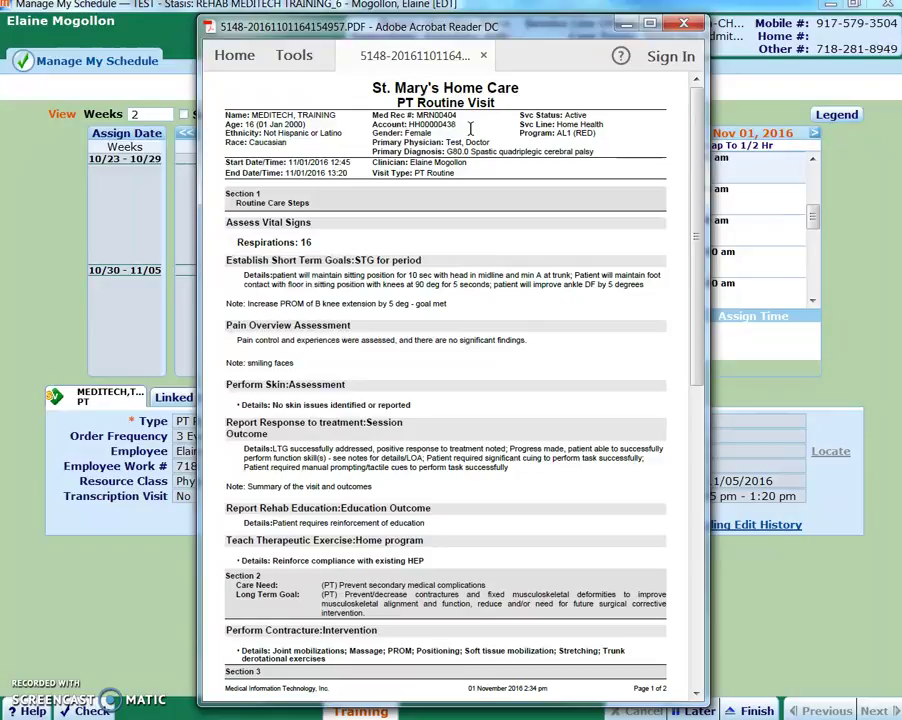
mouse_move(466, 90)
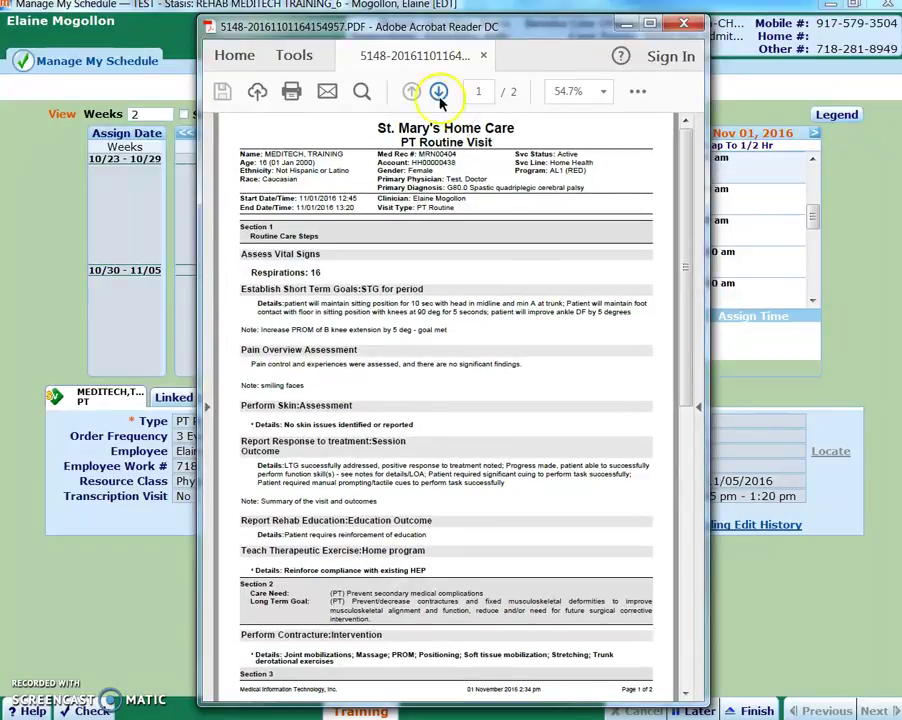
left_click(603, 92)
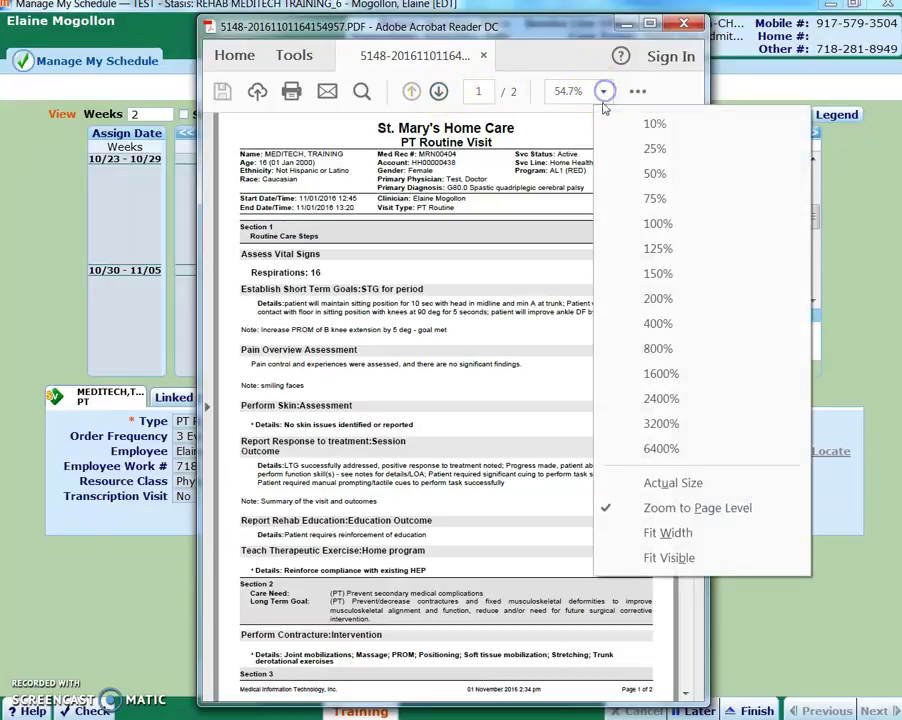
left_click(660, 224)
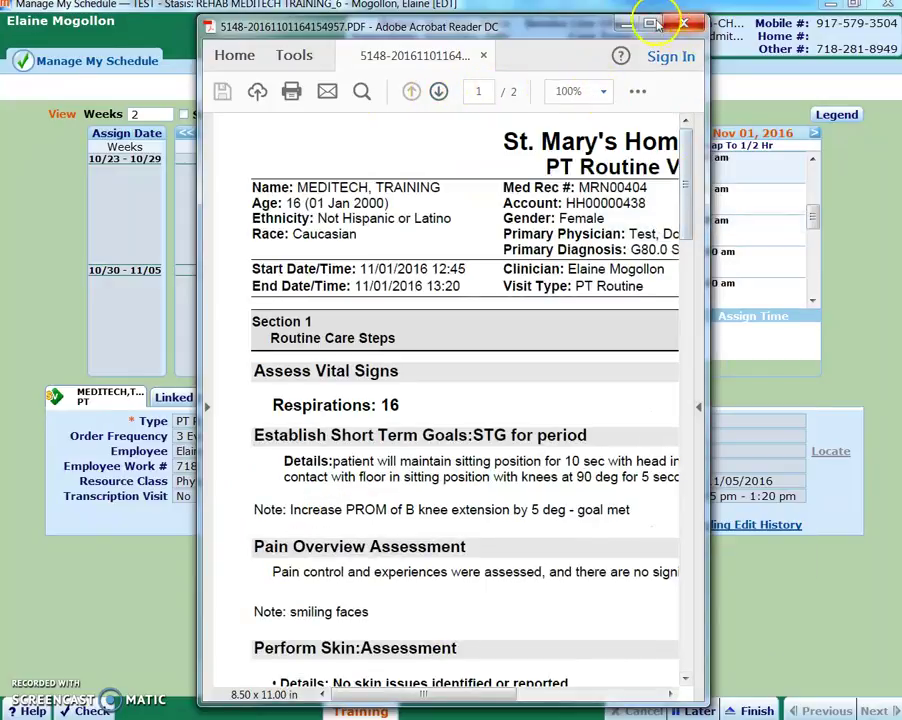
left_click(651, 22)
- Read through both pages of the PT Routine visit note, from vital signs to the signature, and close it
scroll(658, 283, "down", 3)
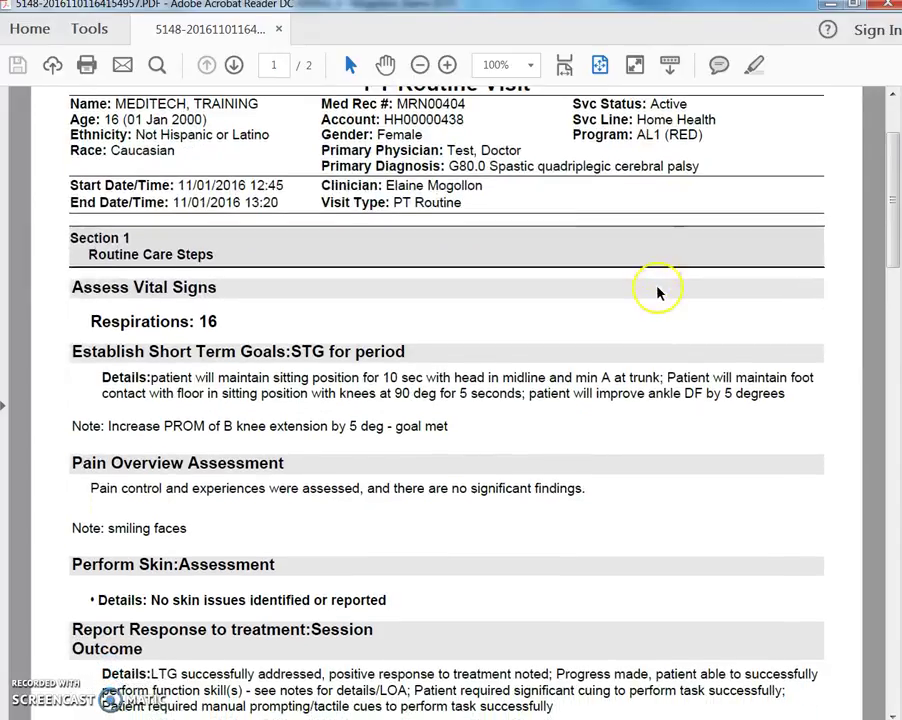
scroll(658, 285, "down", 6)
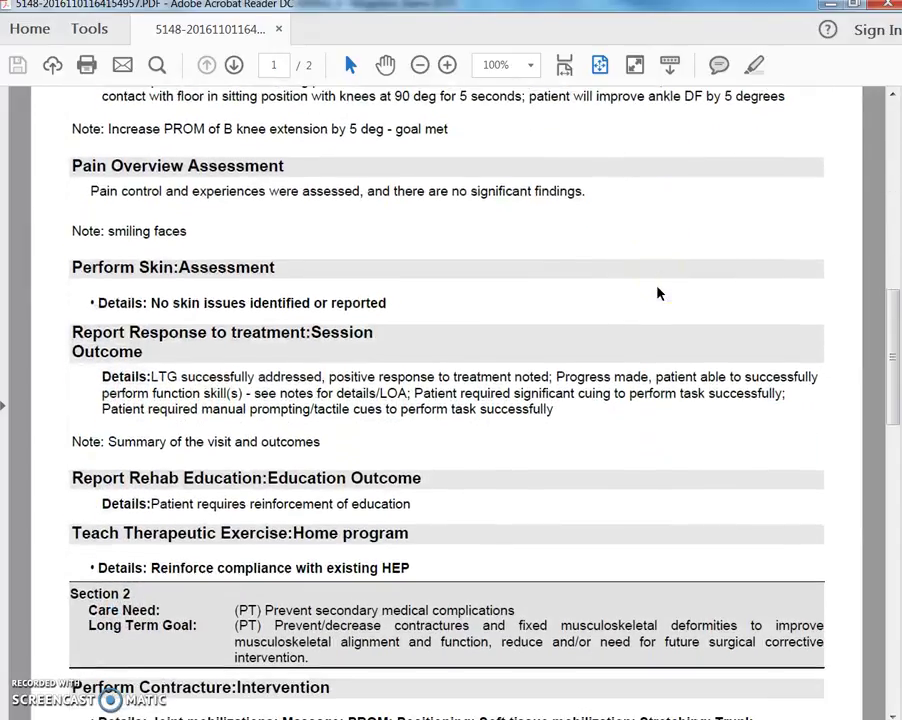
scroll(657, 288, "down", 15)
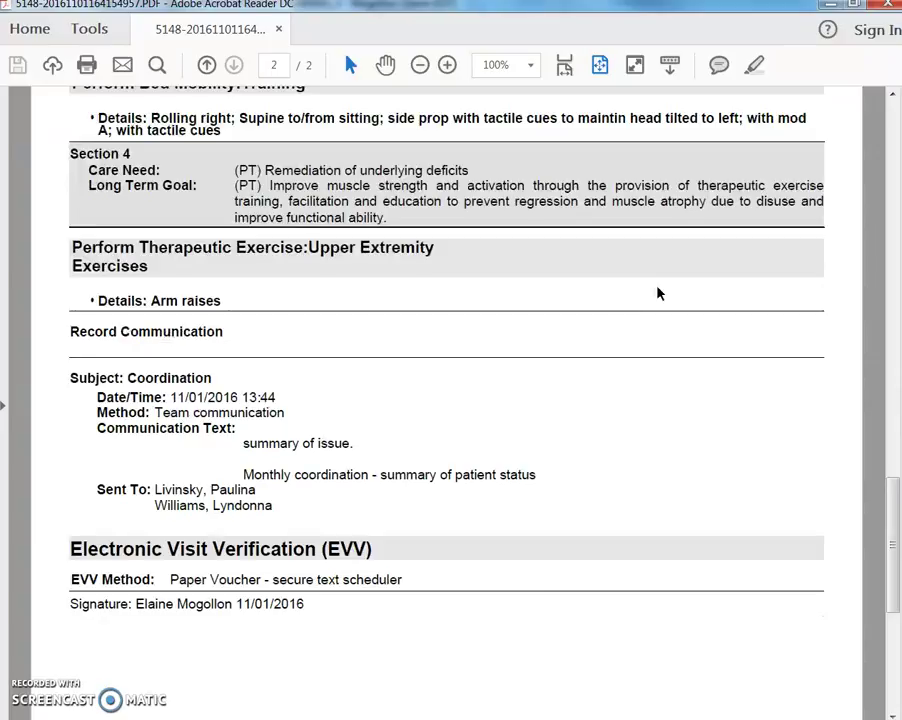
scroll(658, 293, "up", 2)
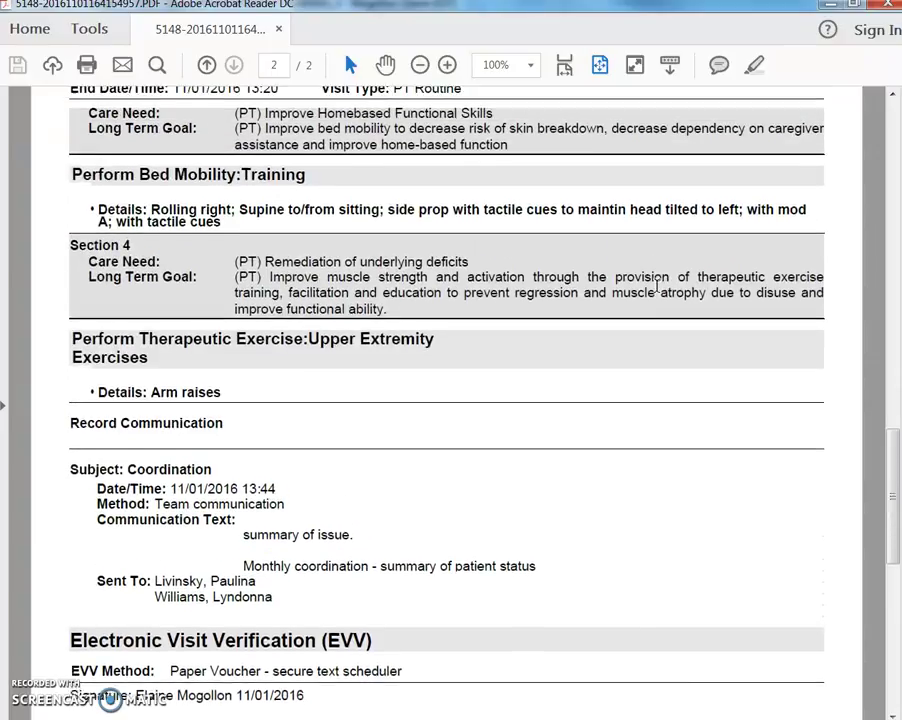
scroll(657, 287, "up", 3)
scroll(657, 288, "up", 10)
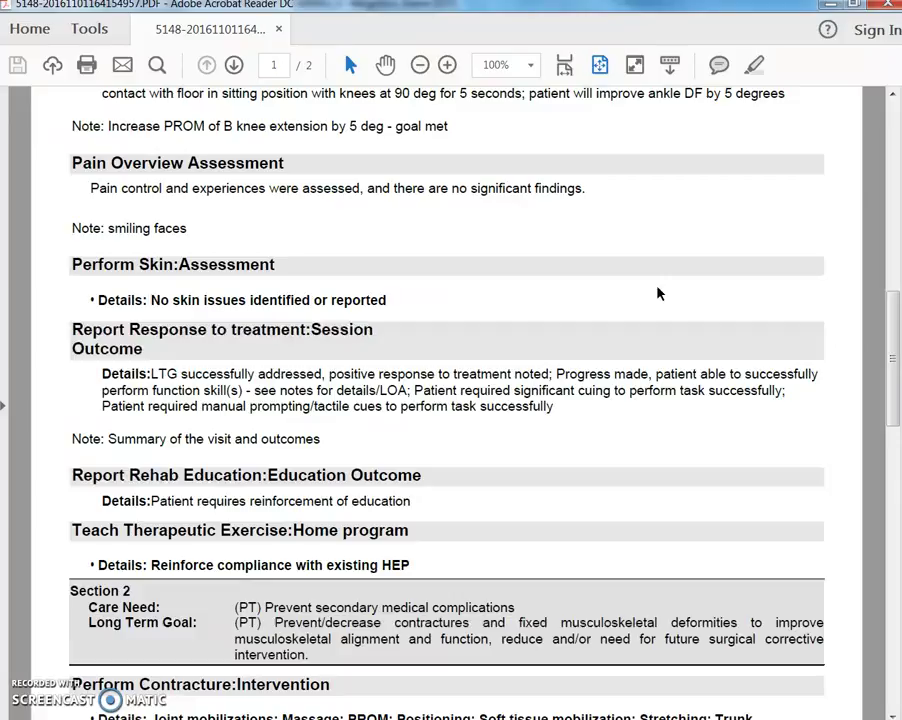
scroll(657, 293, "up", 6)
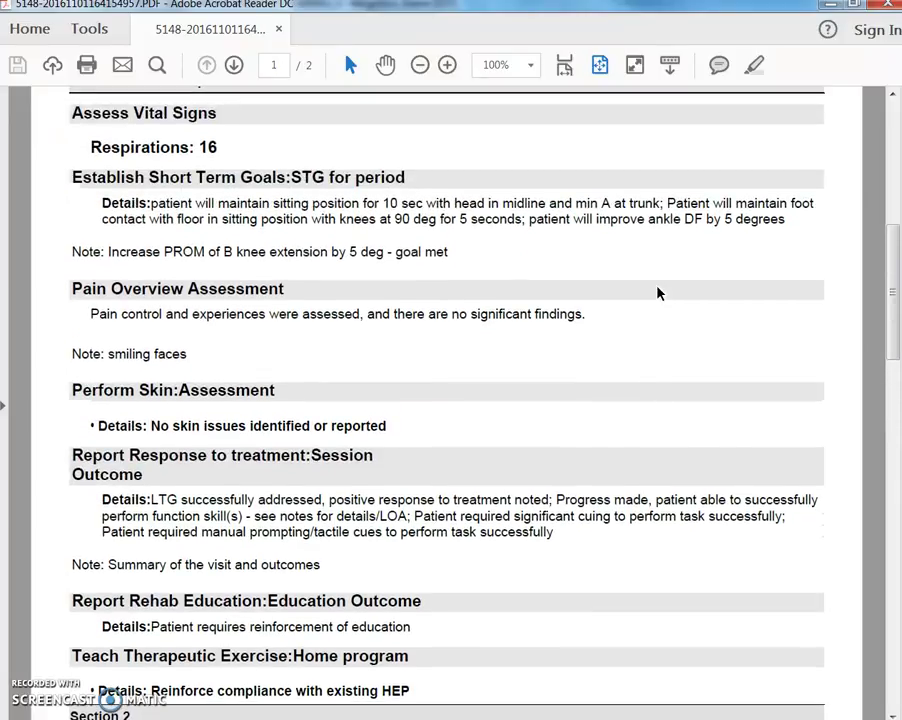
scroll(657, 293, "up", 3)
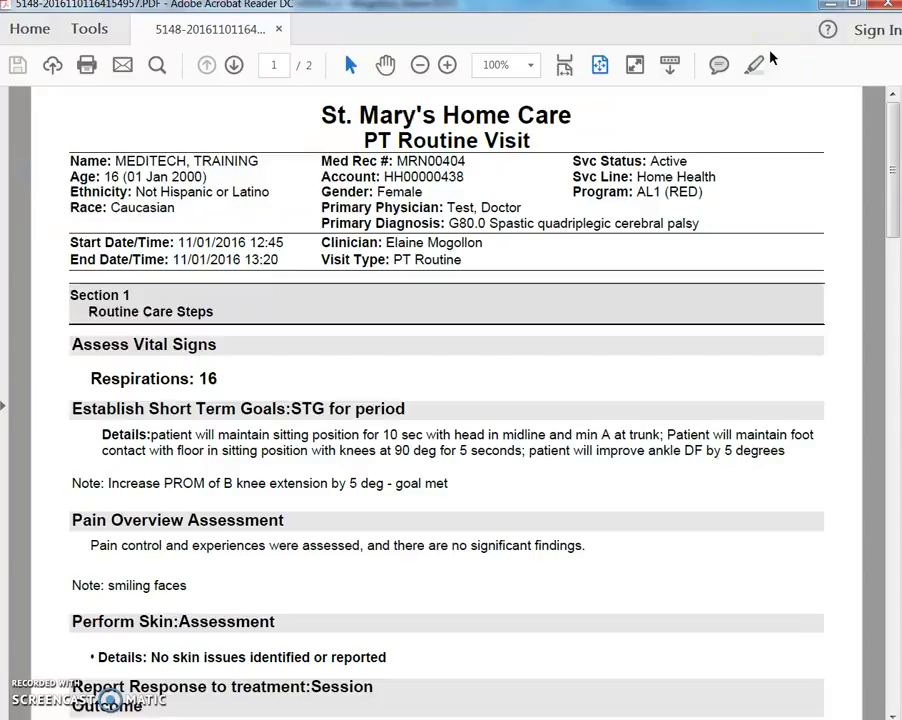
left_click(766, 177)
double_click(790, 10)
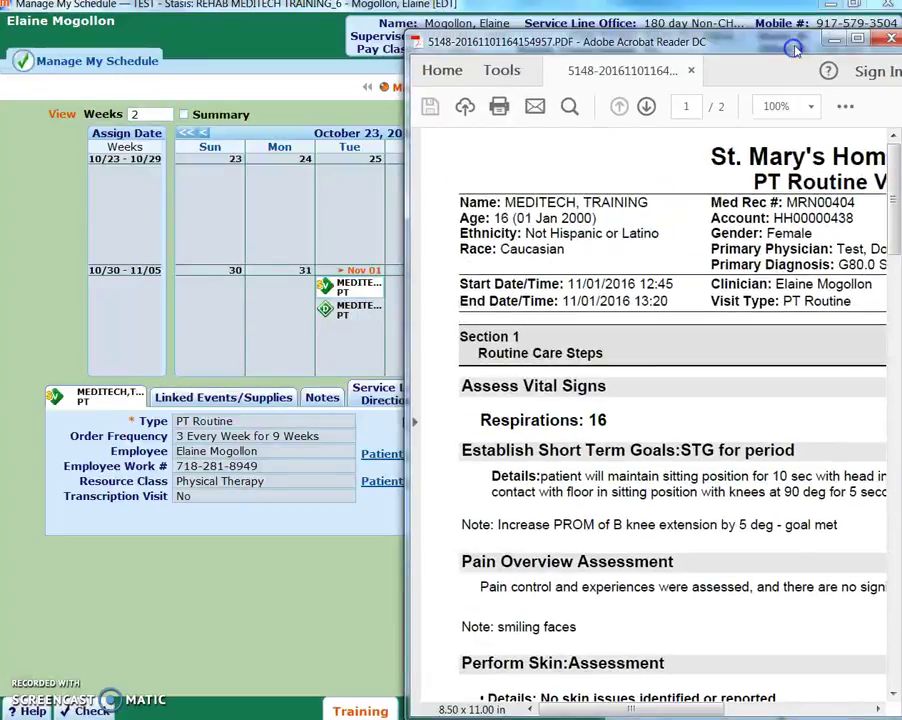
left_click(884, 12)
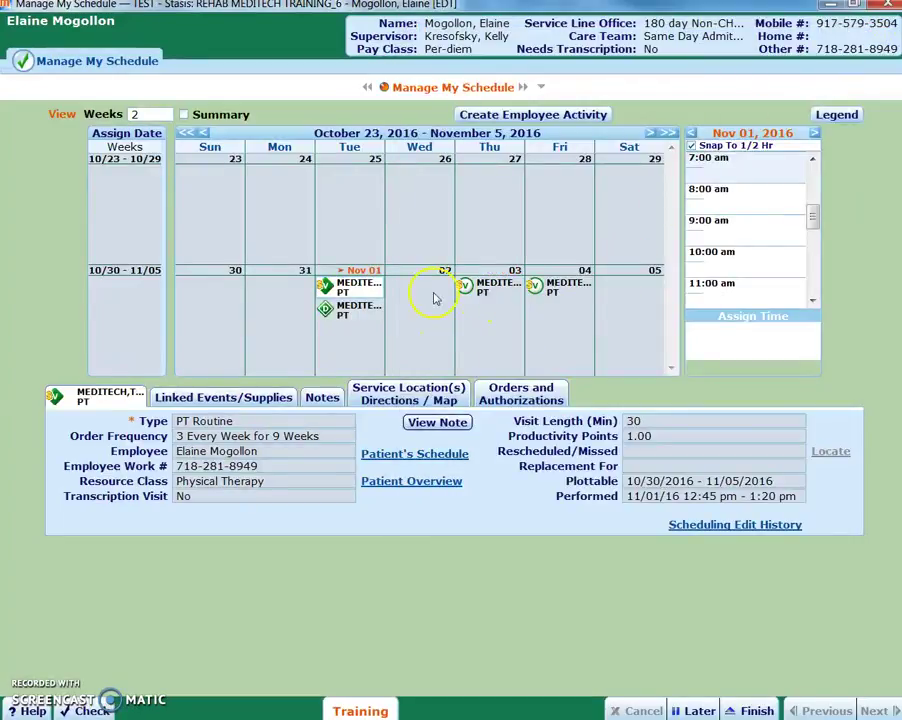
- Open the November 1 Managed Care Summary note, look through both pages and close it
left_click(350, 311)
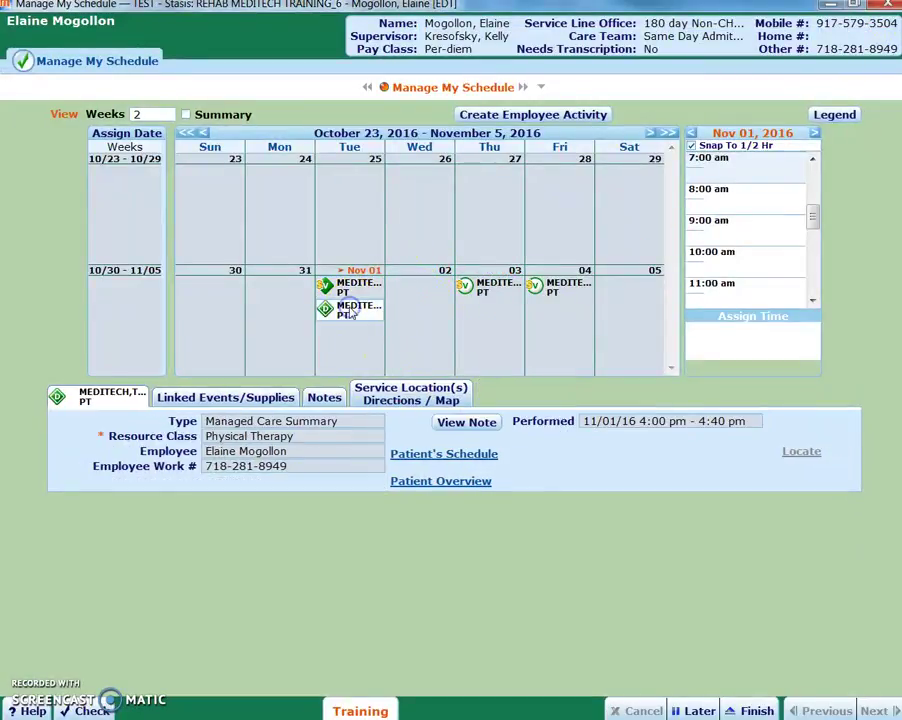
left_click(345, 289)
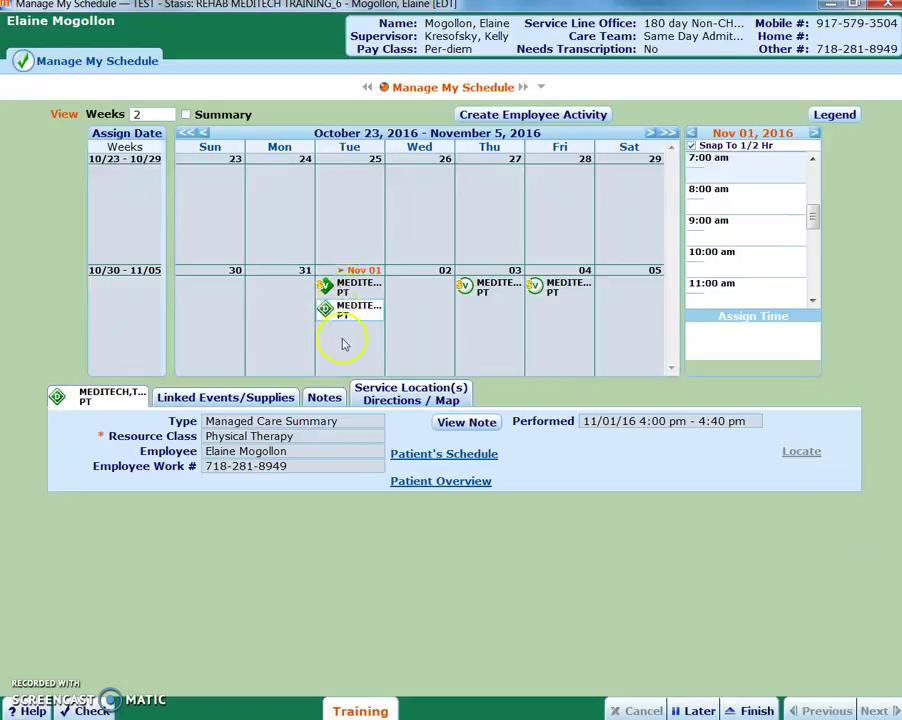
left_click(470, 422)
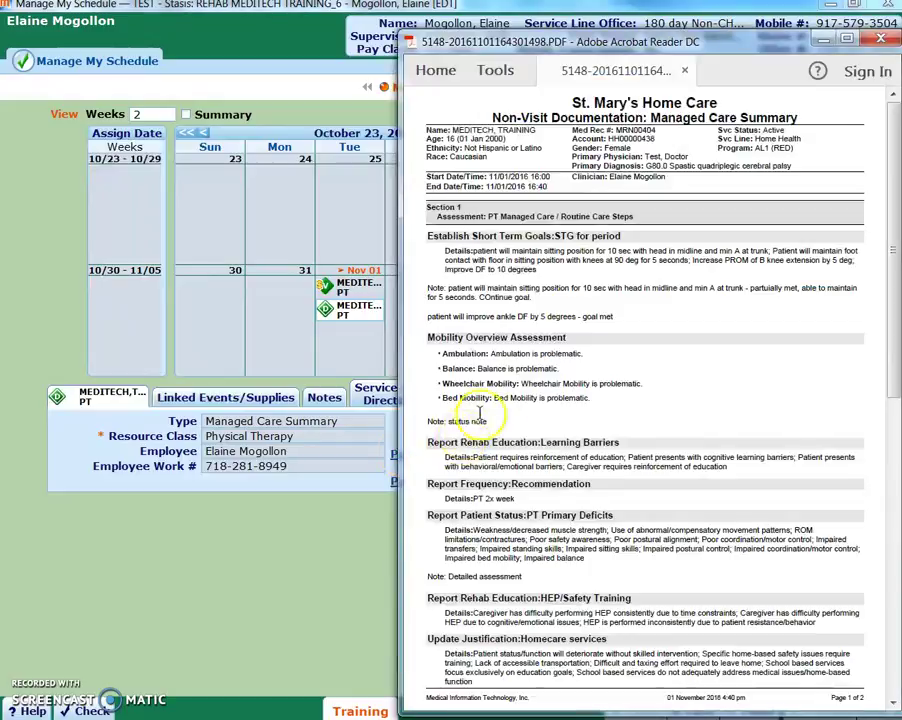
scroll(738, 335, "down", 10)
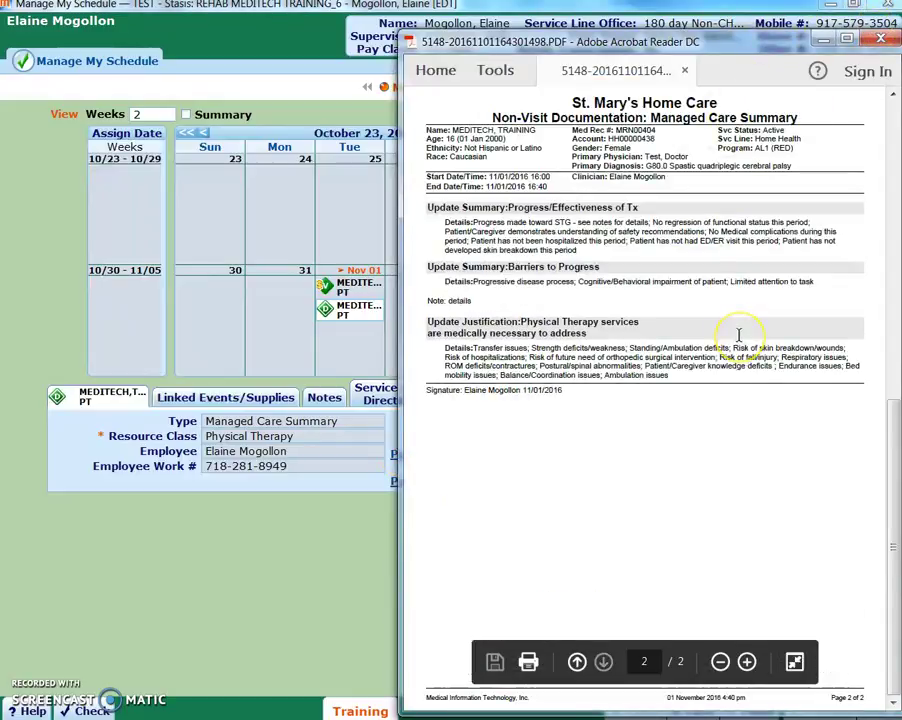
scroll(738, 335, "up", 10)
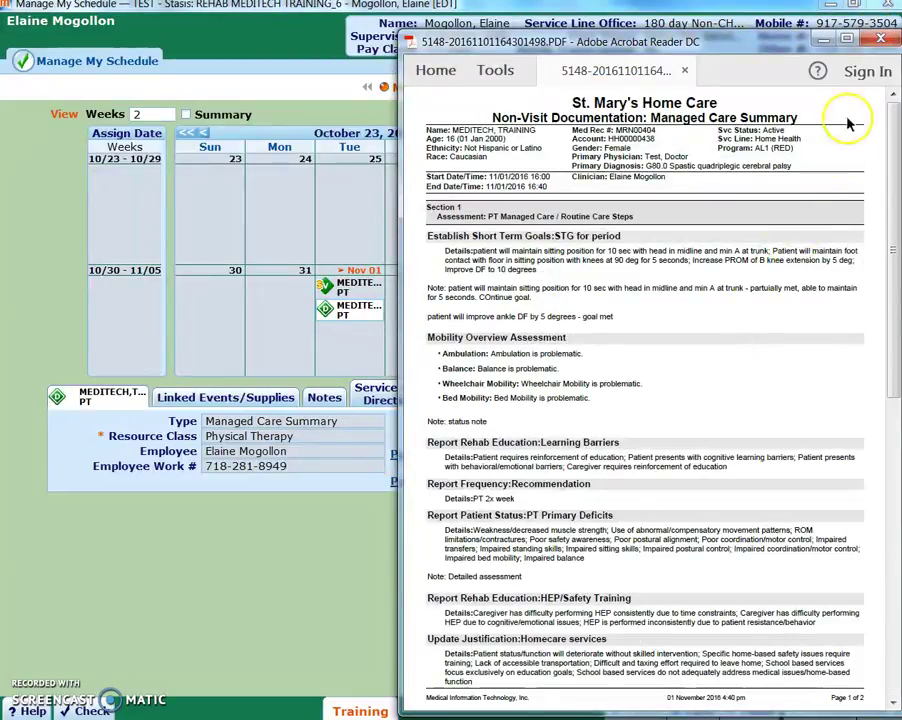
left_click(879, 39)
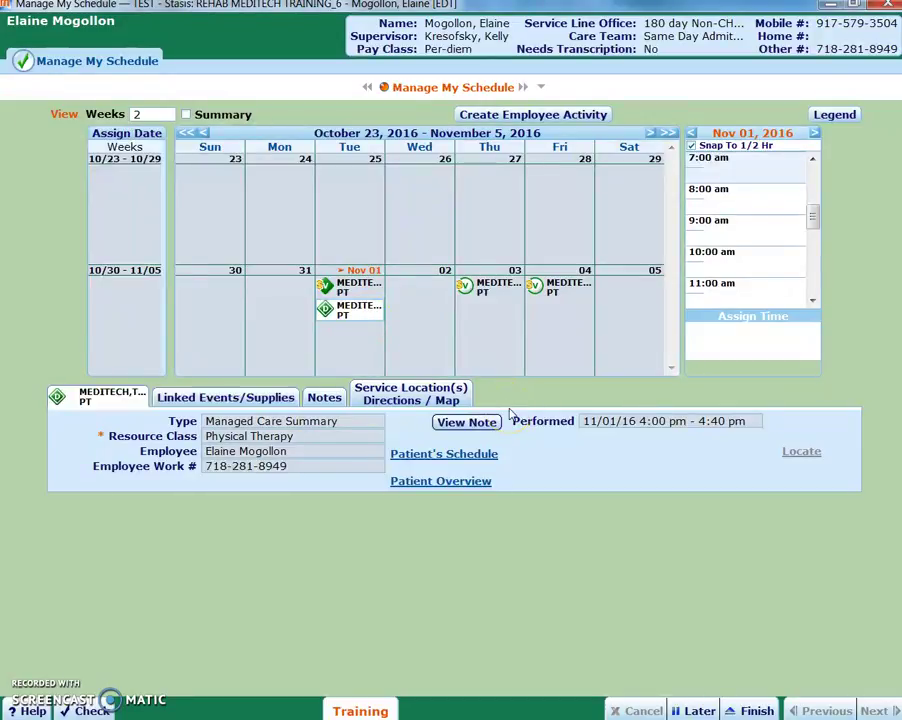
- Finish the schedule session and create a new View/Revise Documentation task
left_click(752, 711)
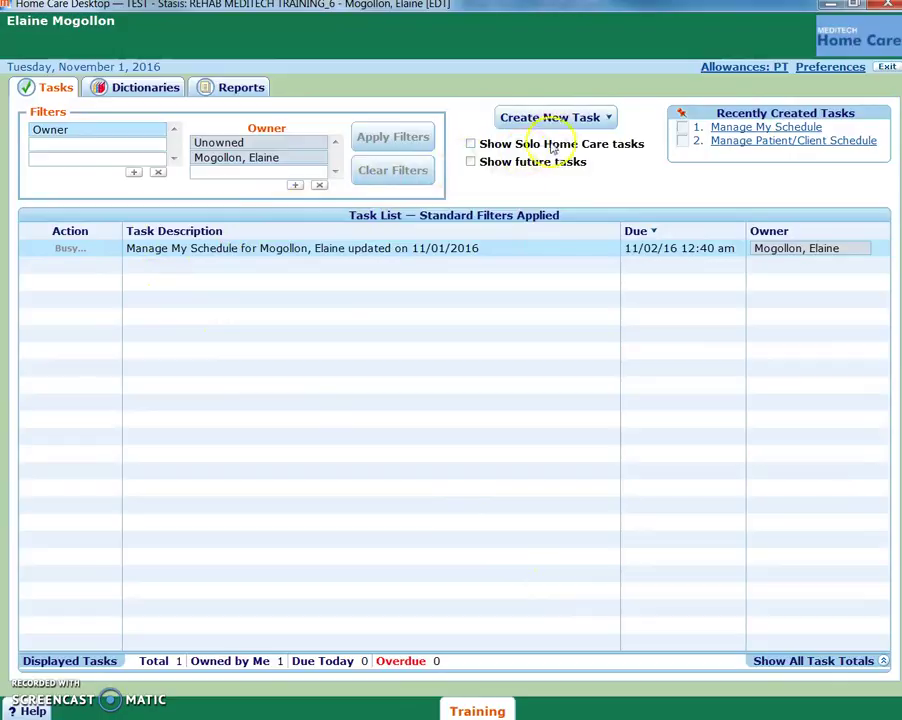
left_click(606, 117)
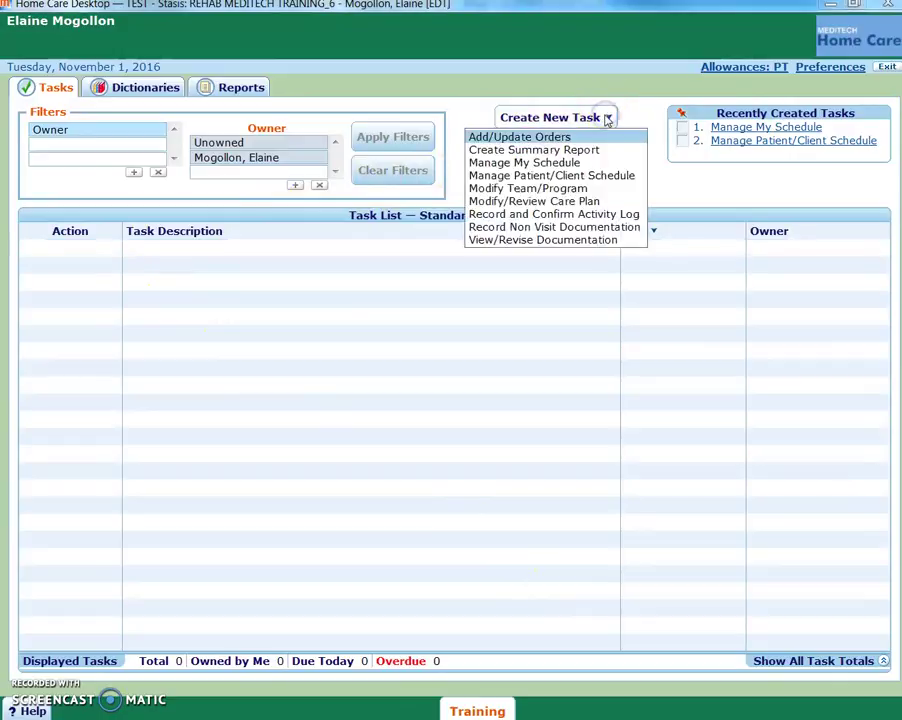
left_click(506, 239)
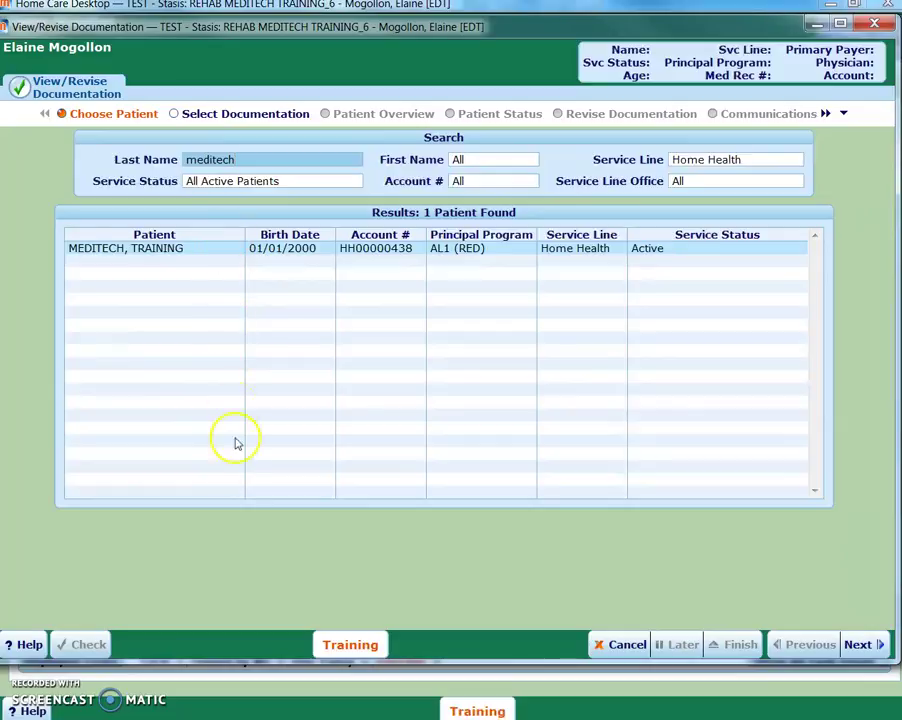
- Widen the patient search to service status All and choose the listed training patient
left_click(307, 181)
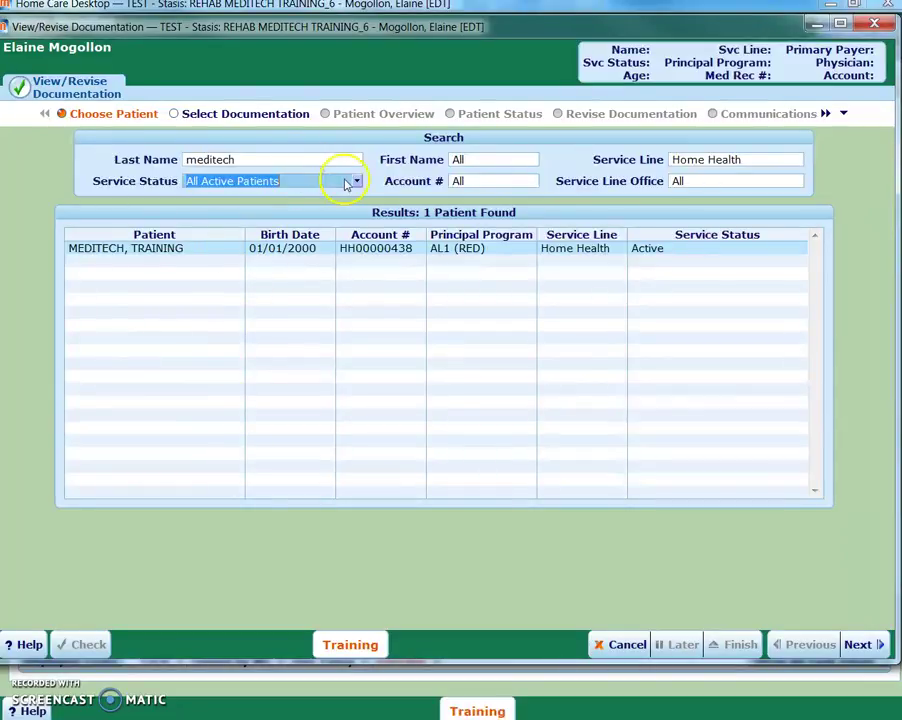
left_click(355, 181)
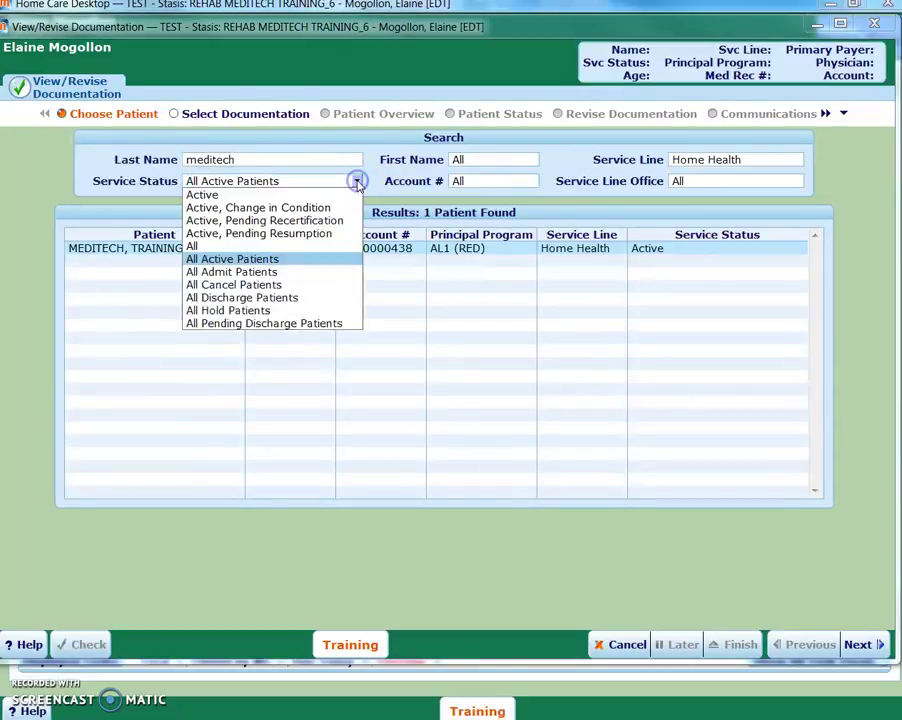
left_click(193, 247)
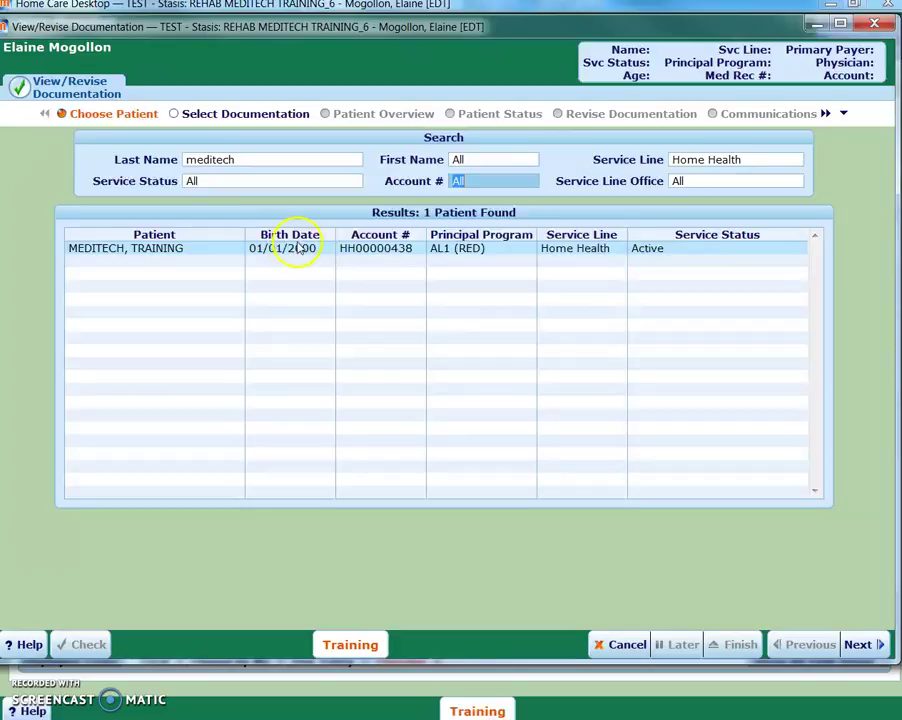
left_click(199, 253)
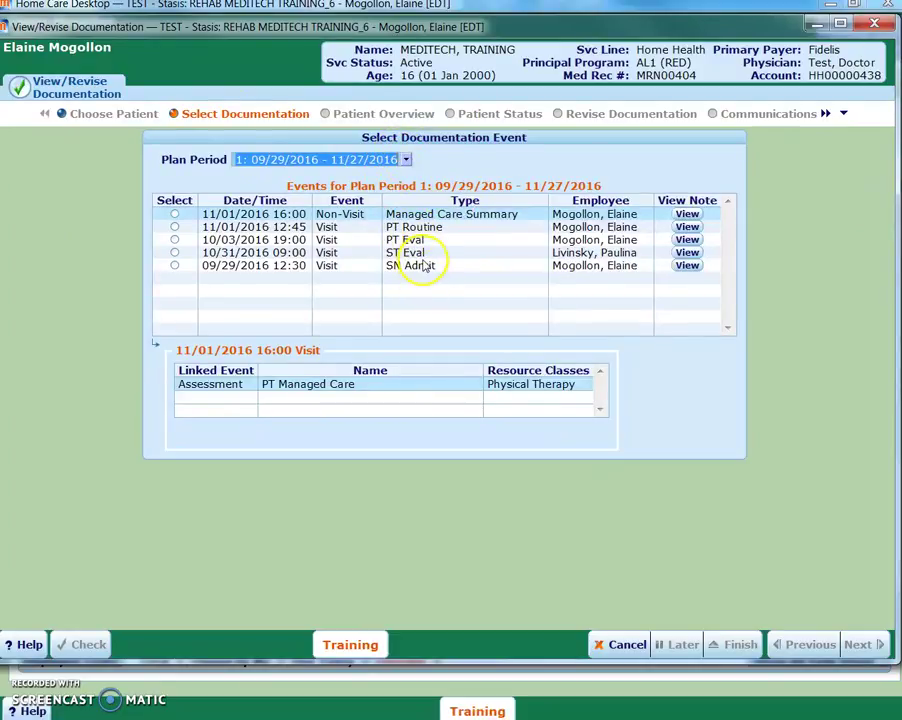
- Check the plan period choices and the PT Routine event, and view and close the 10/03/2016 PT Eval note
left_click(406, 160)
left_click(407, 162)
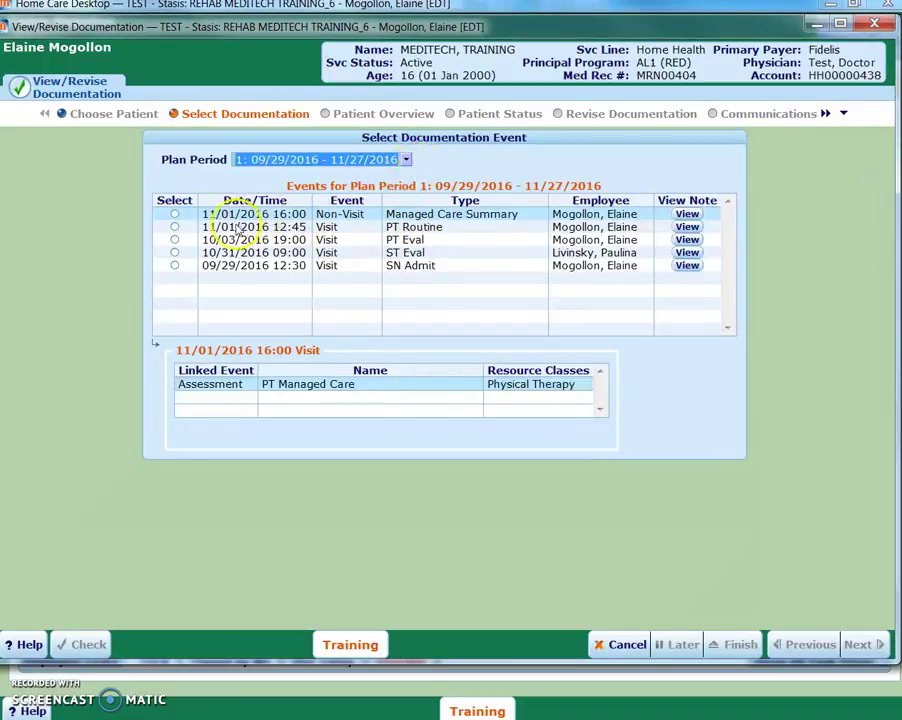
left_click(425, 228)
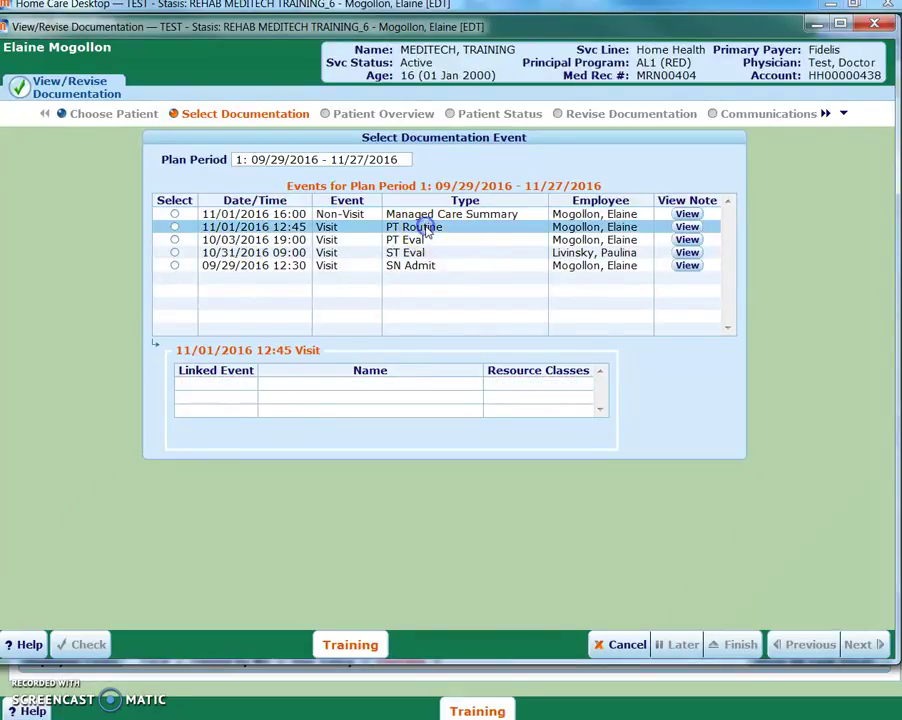
left_click(688, 240)
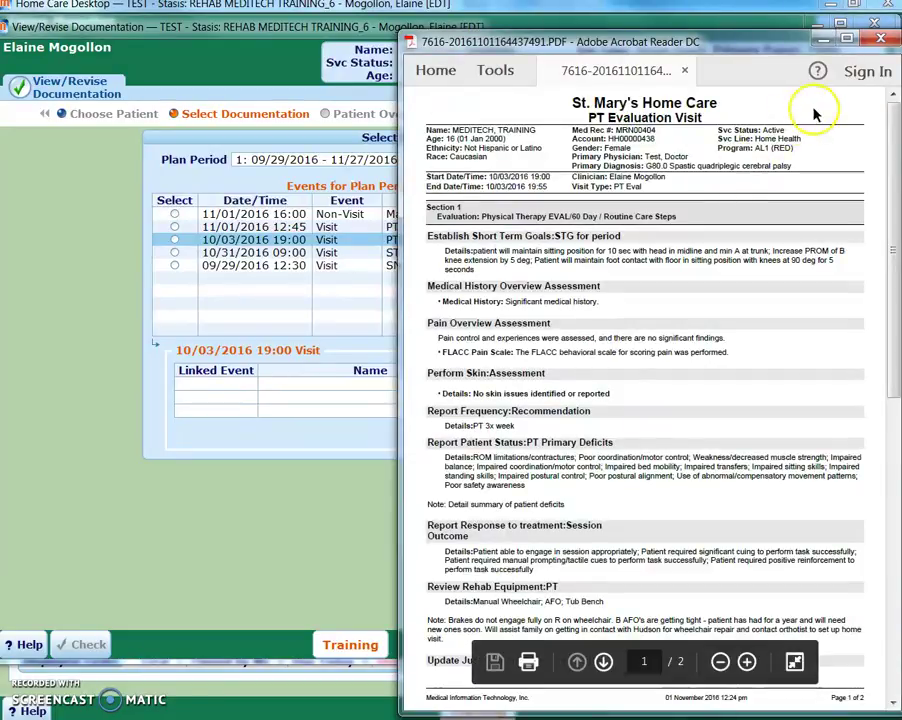
left_click(880, 38)
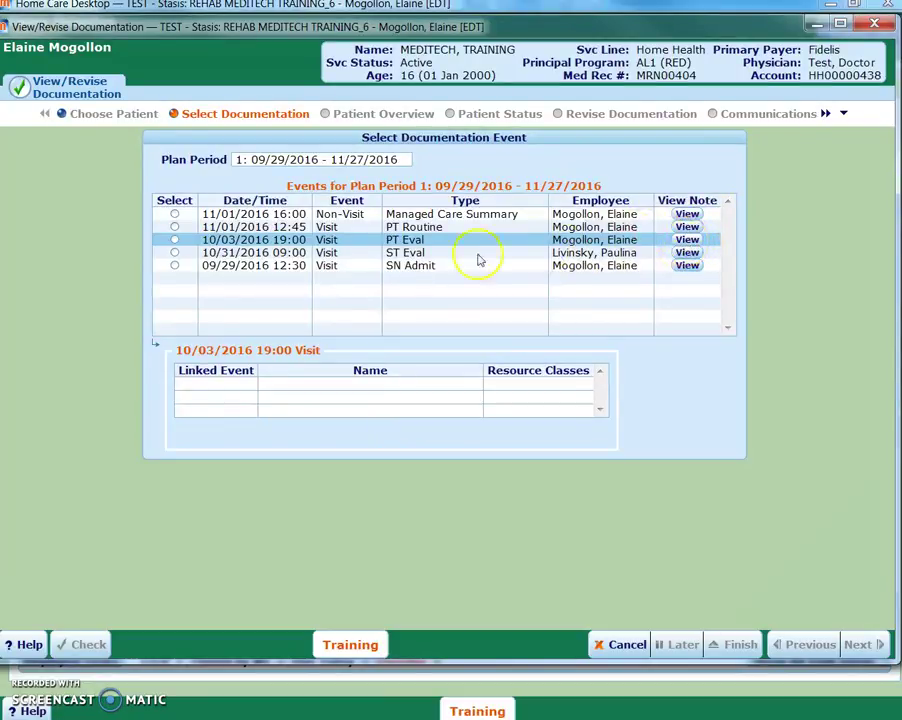
- Select the 10/03/2016 PT Eval visit for revision and open its Revise Documentation page at the Routine Care Steps
left_click(175, 245)
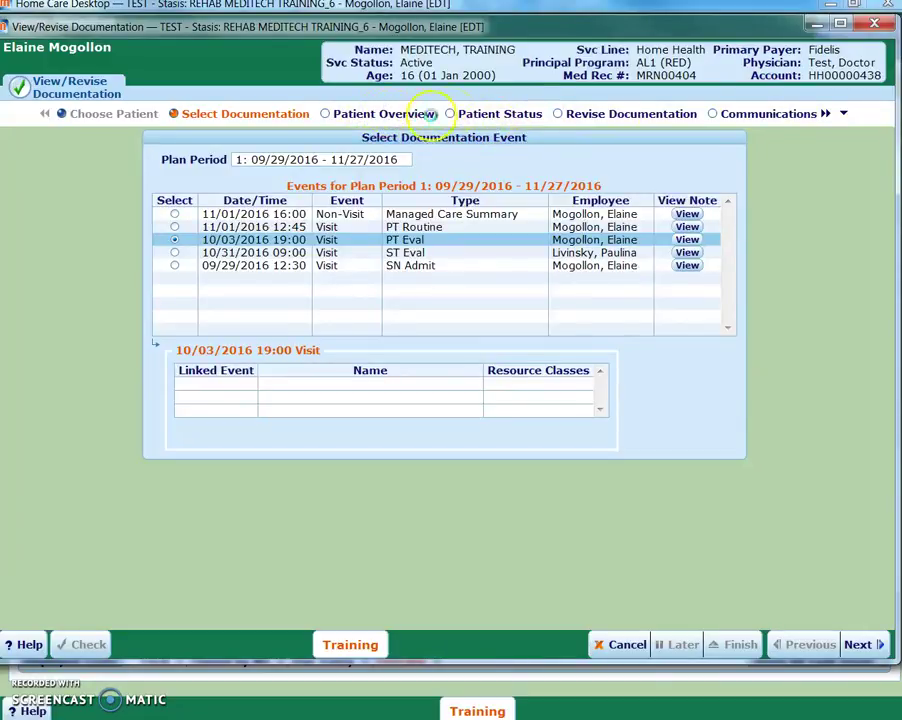
left_click(514, 113)
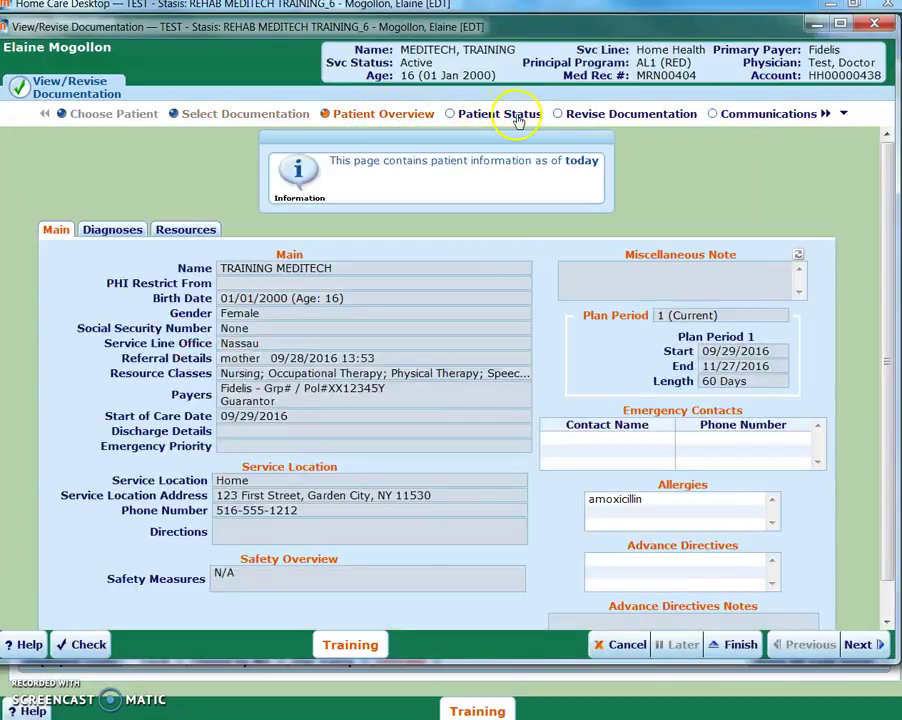
left_click(611, 116)
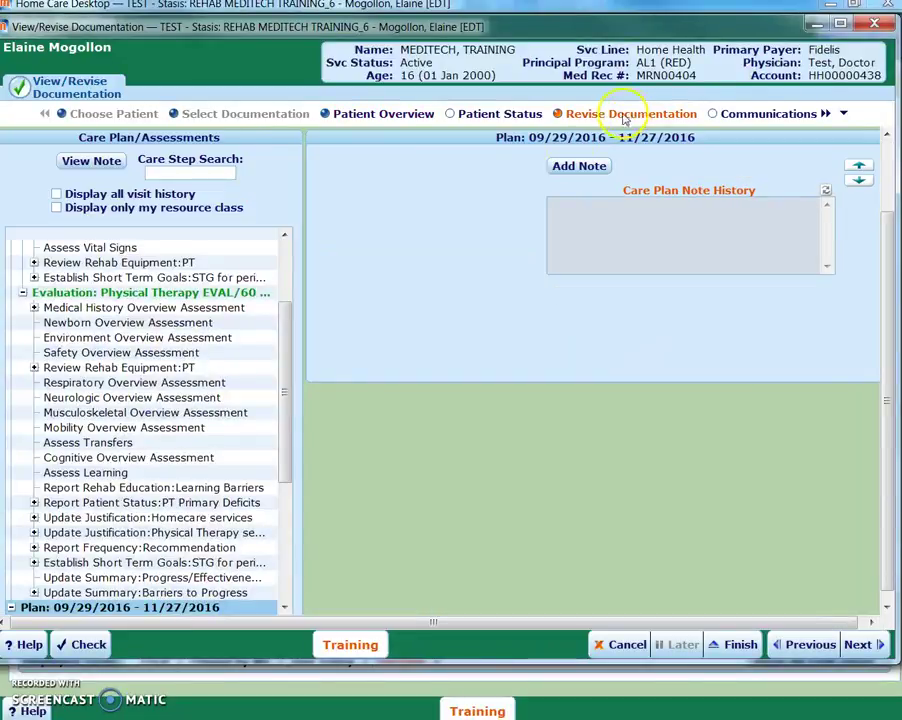
left_click_drag(286, 392, 292, 287)
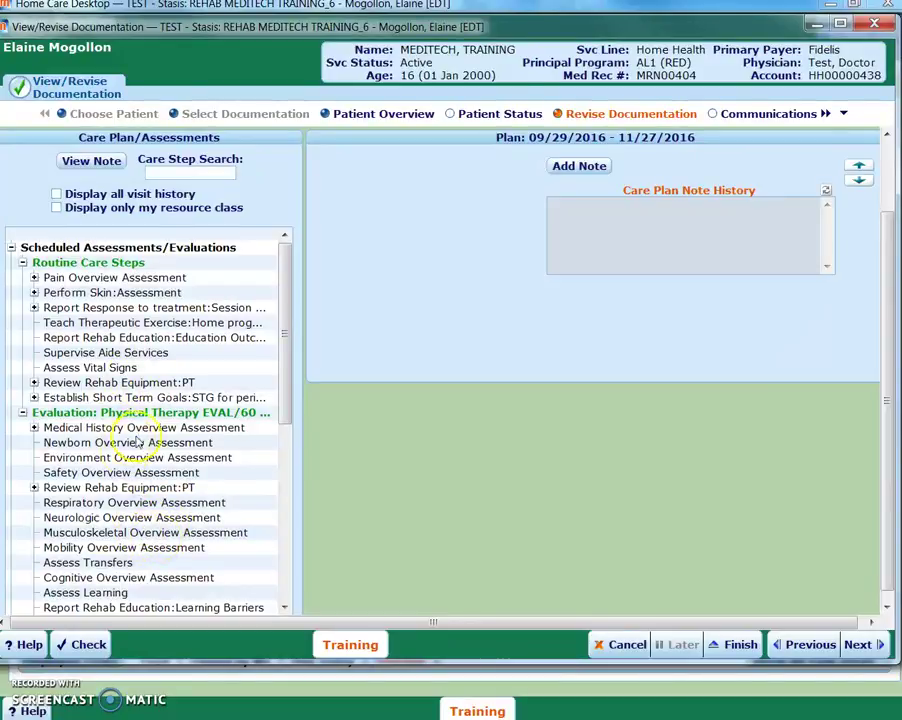
- Open the Update Summary:Progress/Effectiveness of Tx care step and expand the recorded entries under Report Patient Status:PT Primary Deficits
left_click_drag(290, 338, 135, 478)
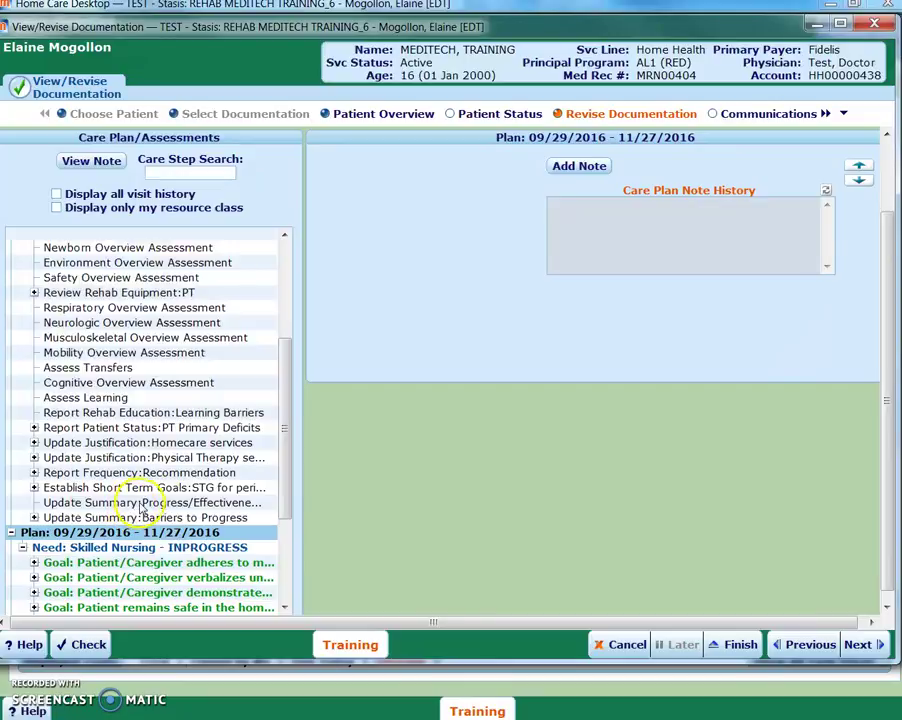
left_click(142, 503)
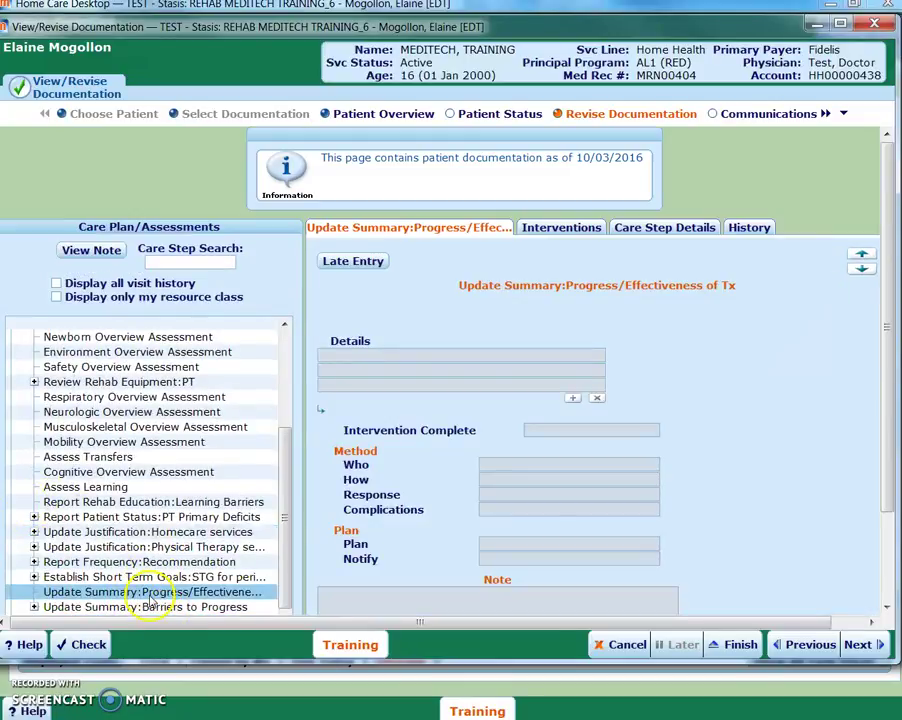
scroll(180, 460, "down", 2)
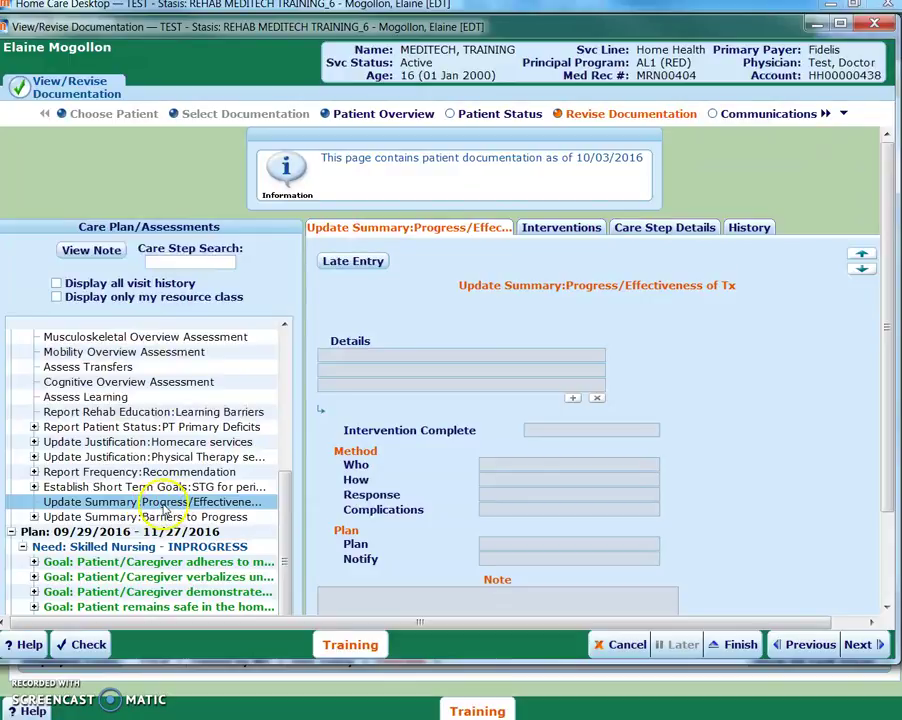
left_click(34, 427)
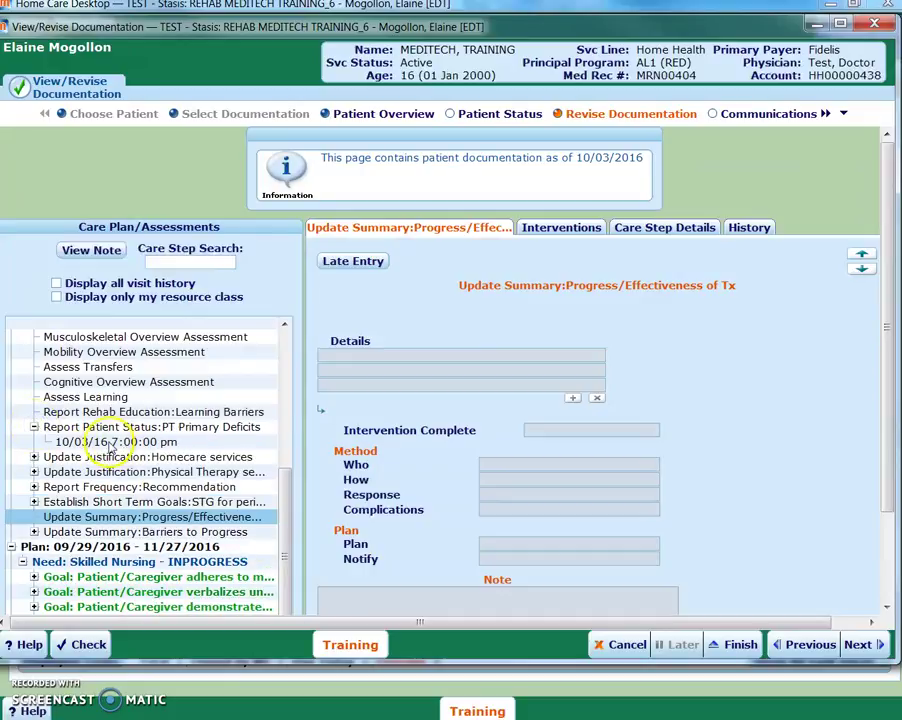
scroll(80, 504, "up", 2)
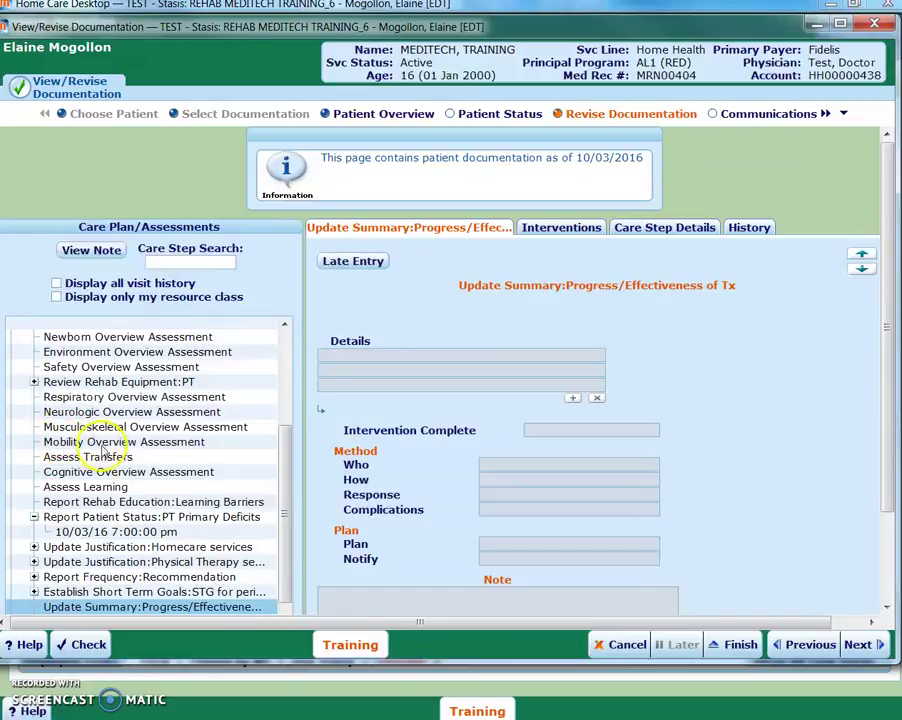
scroll(110, 480, "up", 1)
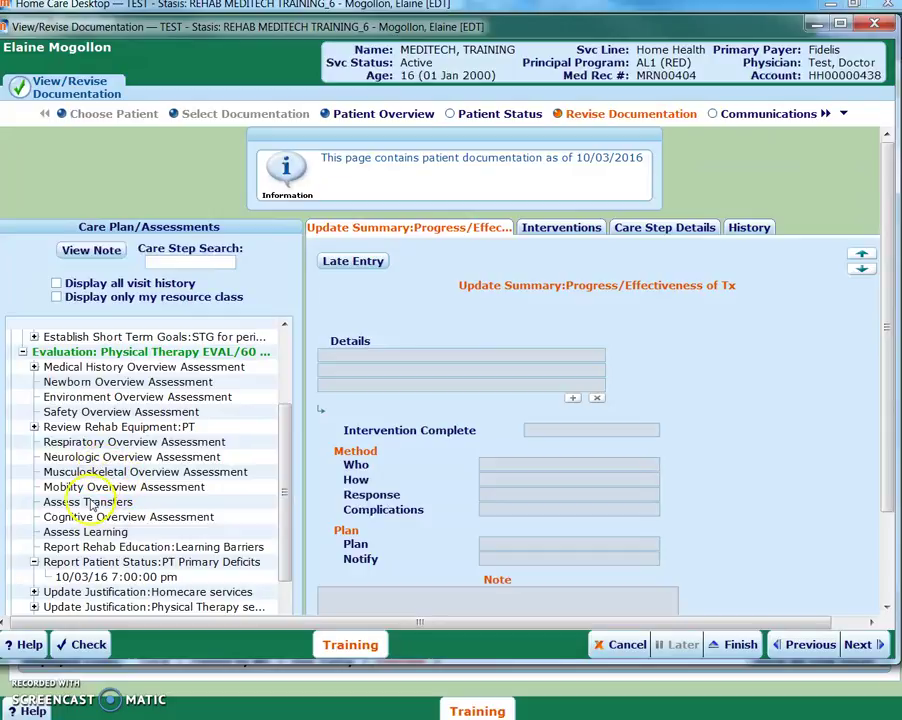
scroll(110, 518, "down", 1)
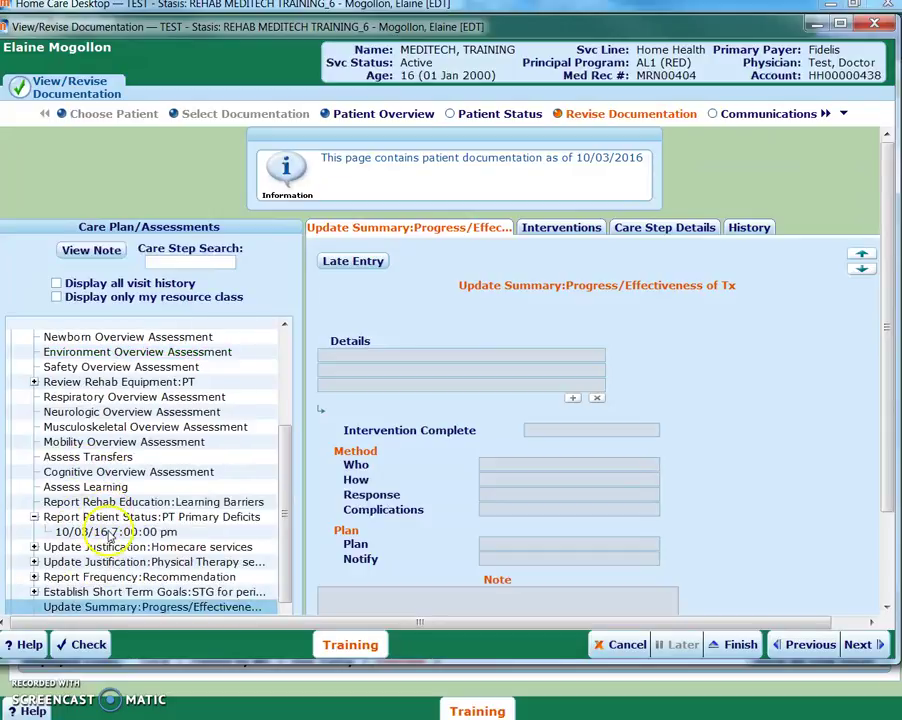
scroll(125, 514, "down", 1)
scroll(128, 510, "down", 1)
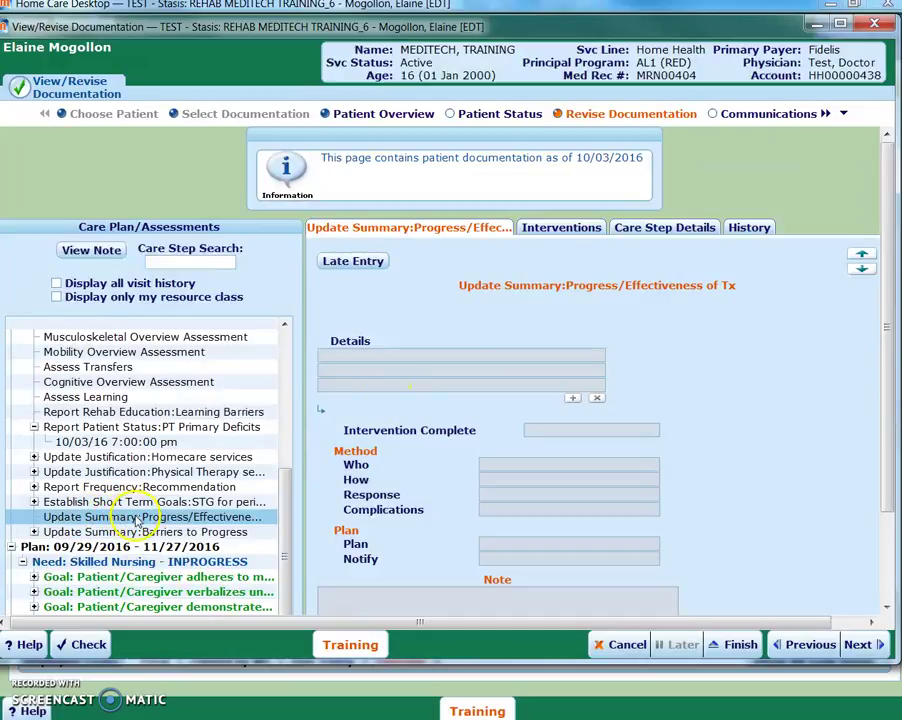
- Save a late entry for Progress/Effectiveness of Tx with details on measureable progress, understanding of safety recommendations, no hospitalization and no ED/ER visit this period
left_click(405, 370)
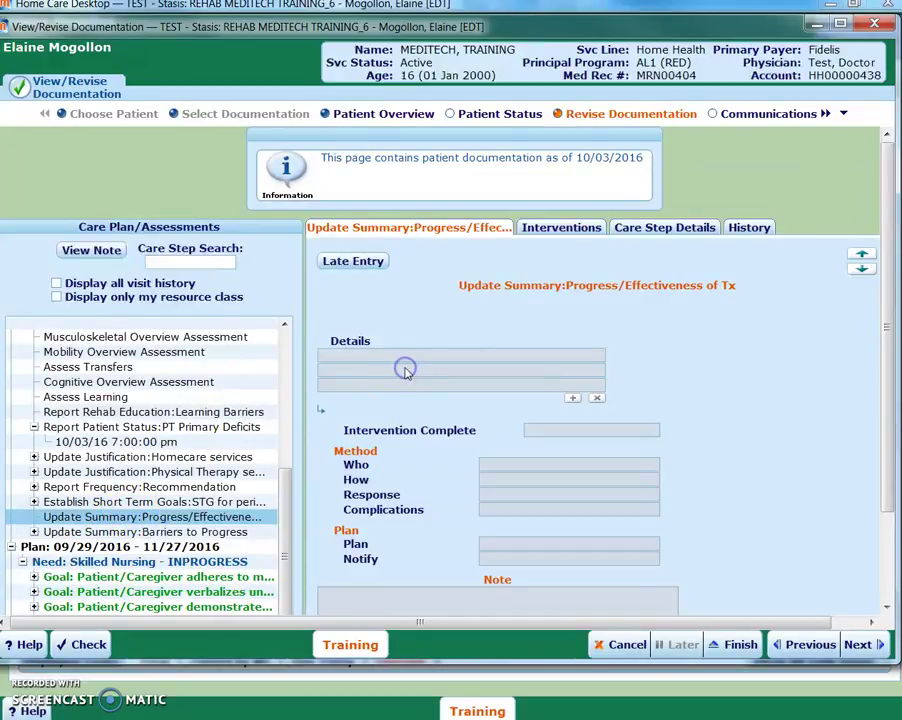
left_click(355, 264)
left_click(481, 375)
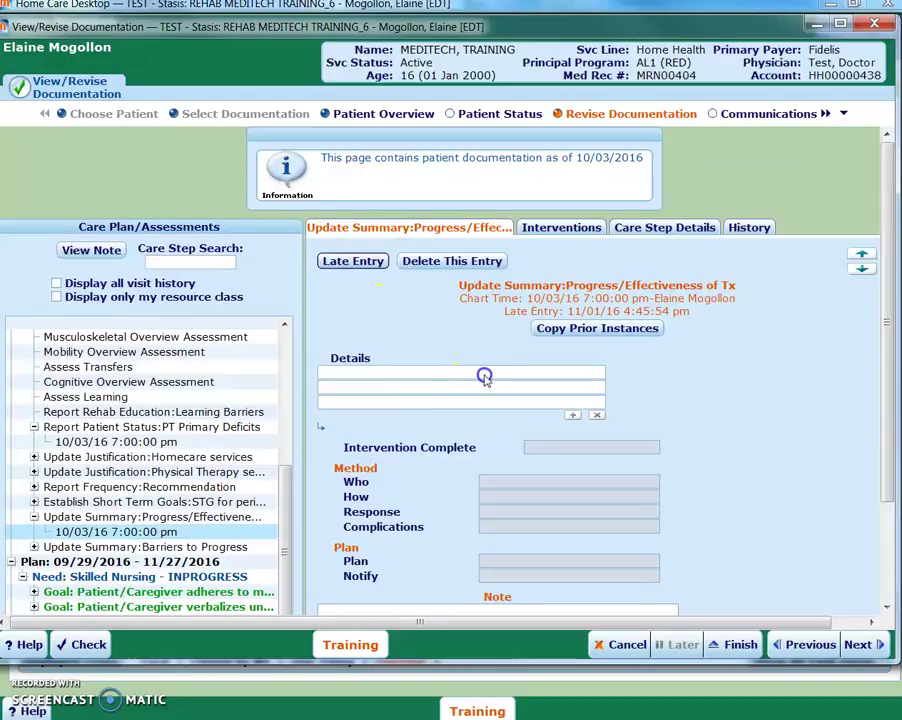
left_click(598, 374)
left_click(310, 426)
left_click(316, 464)
left_click(320, 503)
left_click(325, 517)
left_click(288, 574)
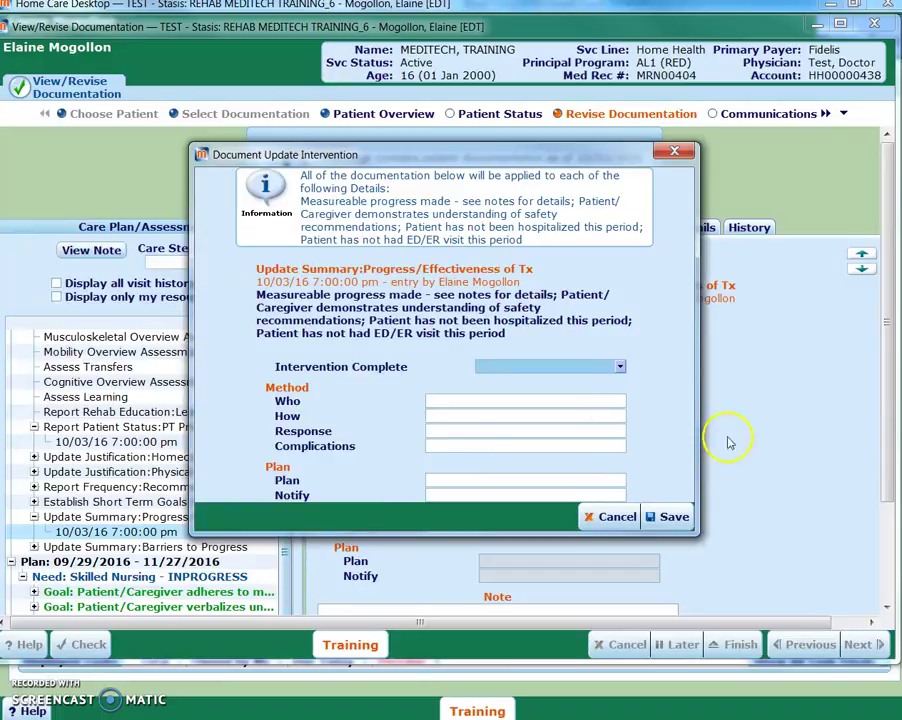
left_click(668, 517)
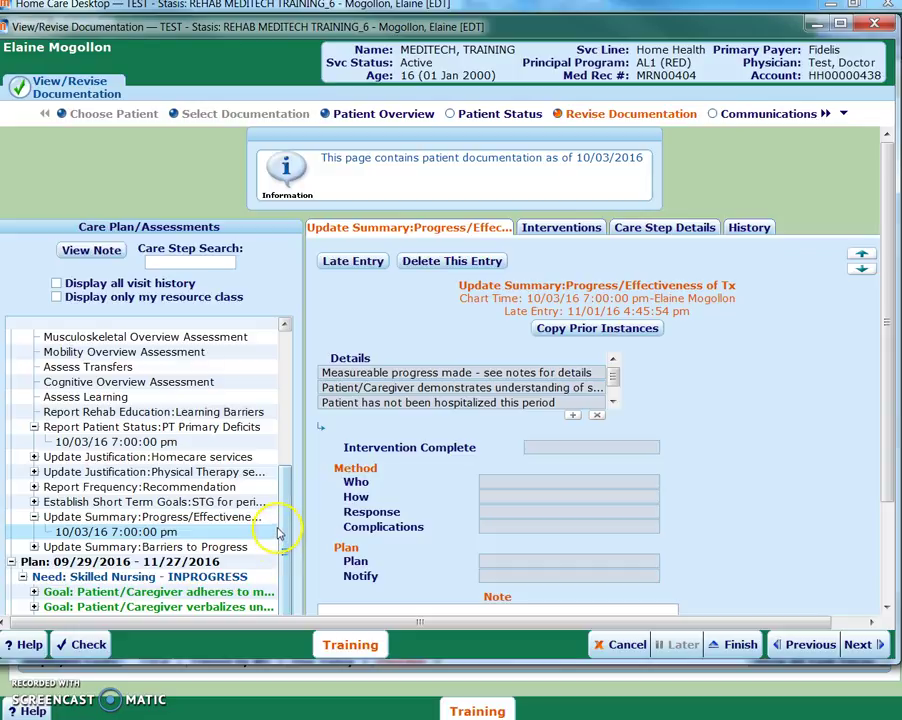
- Correct the 10/03/16 7:00:00 pm PT Primary Deficits entry so its note reads "Detail summary of patient problems"
left_click(165, 441)
scroll(766, 330, "down", 1)
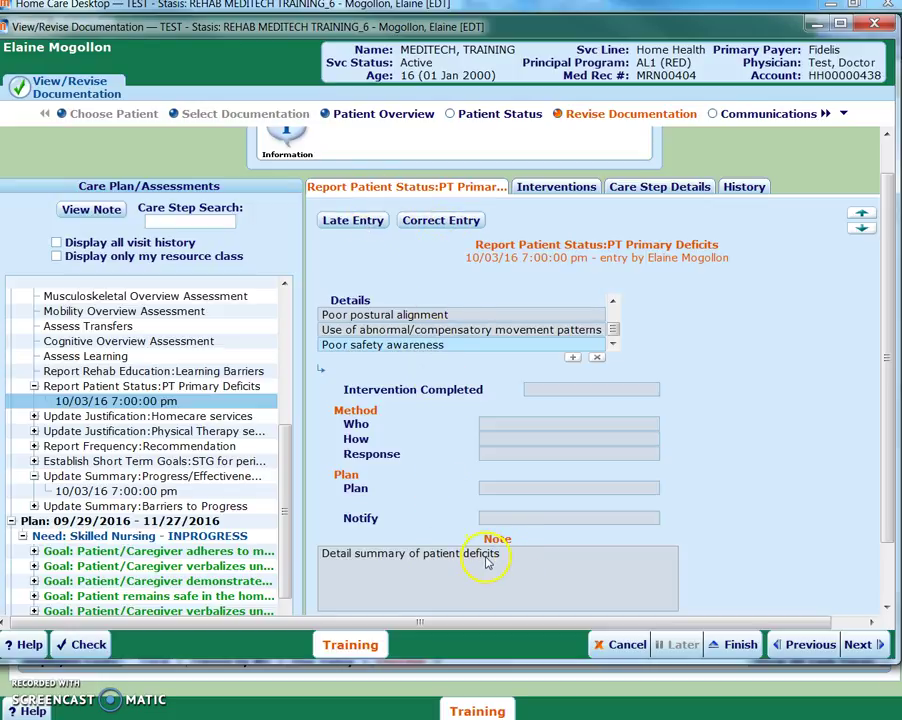
left_click(450, 224)
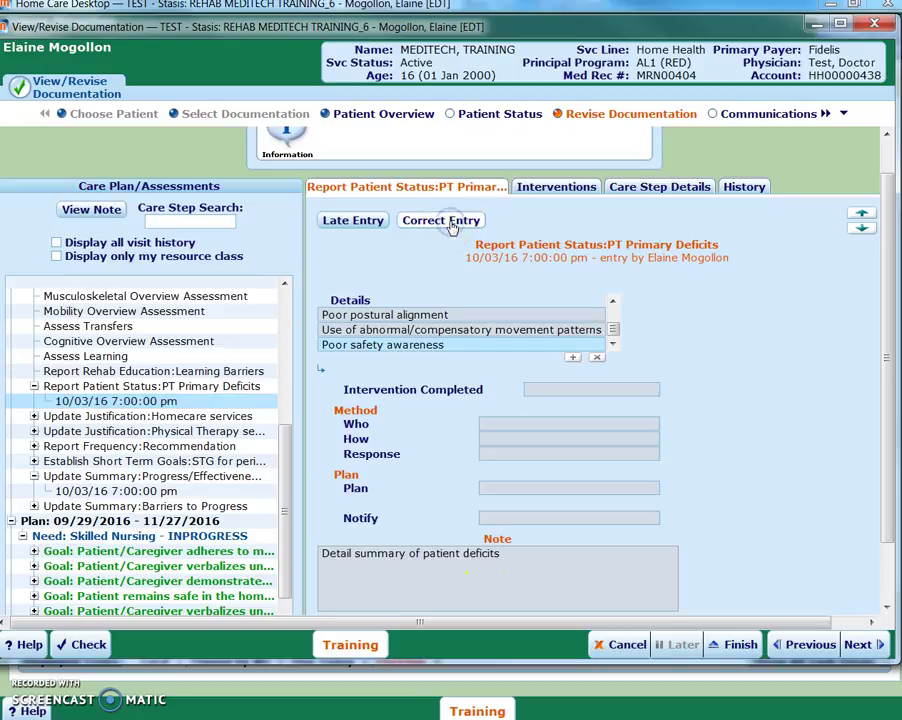
scroll(473, 568, "down", 2)
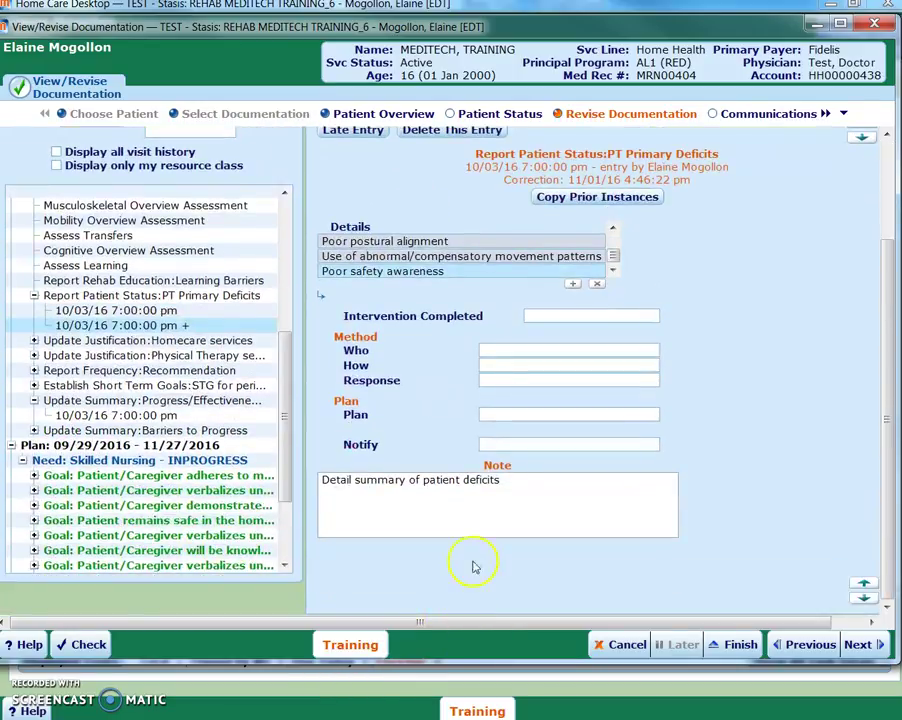
left_click(440, 483)
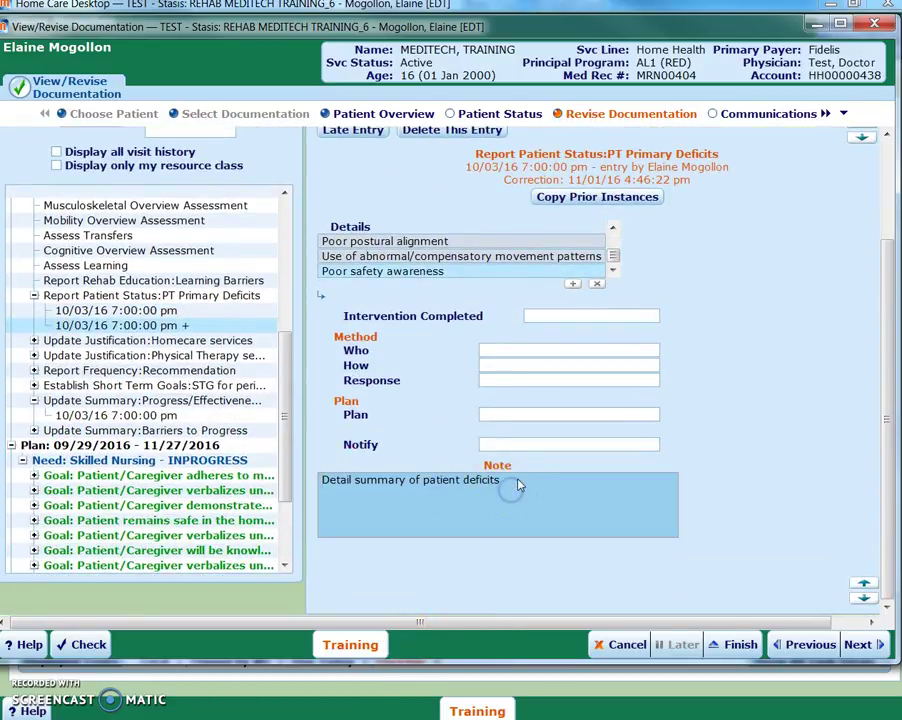
key("BackSpace")
key("BackSpace")
key("BackSpace")
key("BackSpace")
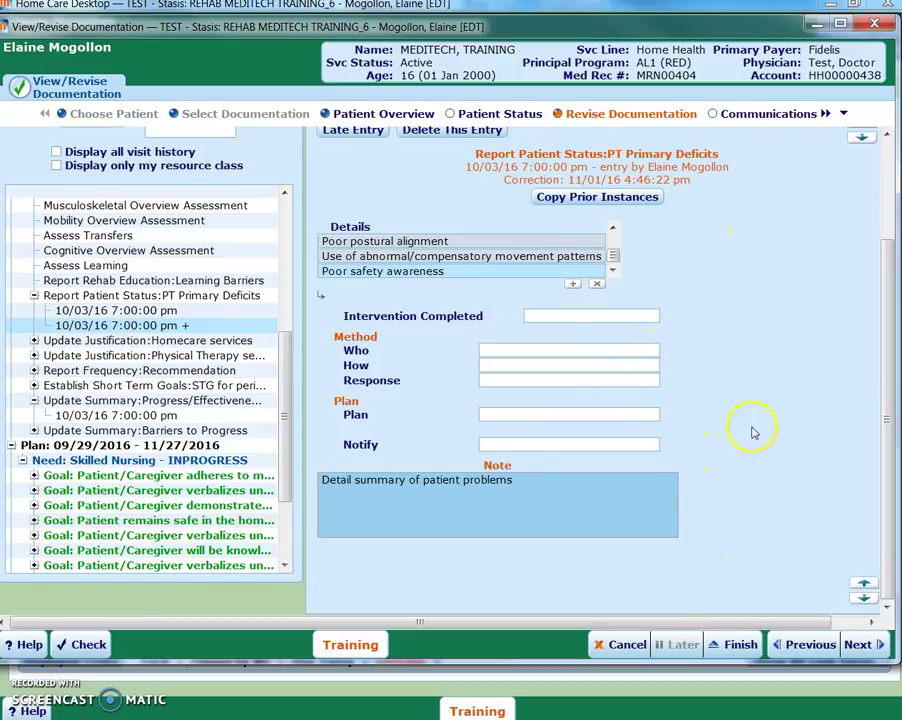
- Add a communication with subject Coordination and method Team communication, sent to All Team Leads, with the text "patient update"
scroll(746, 430, "up", 3)
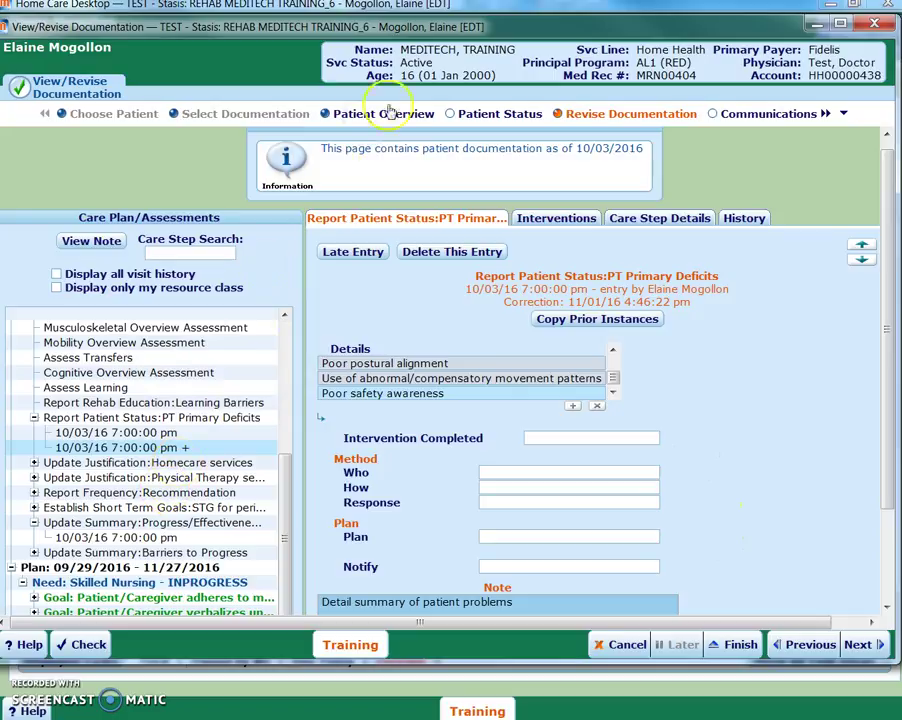
left_click(766, 117)
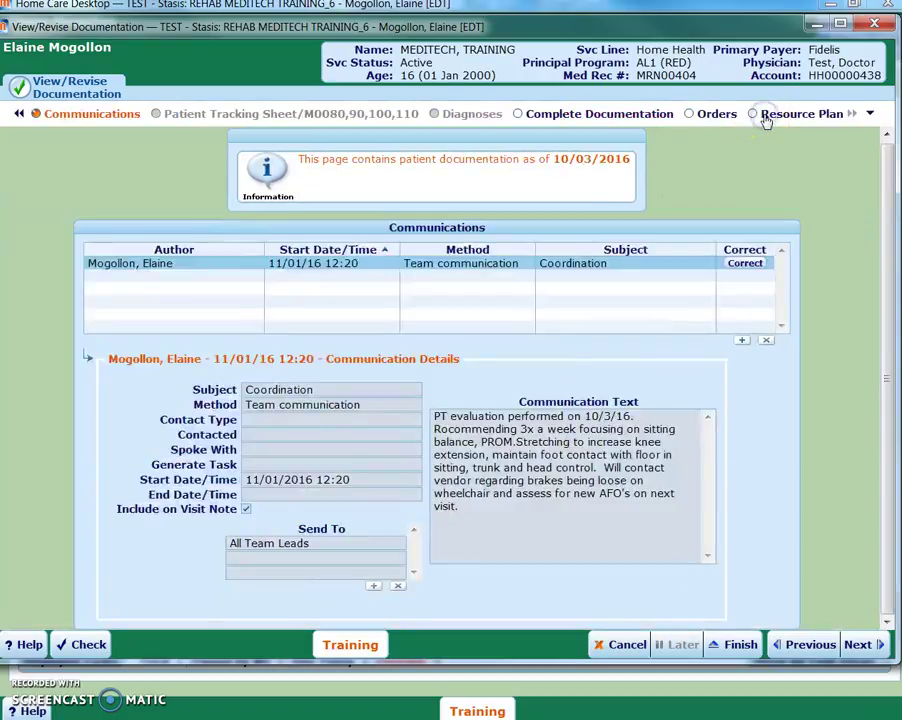
left_click(741, 343)
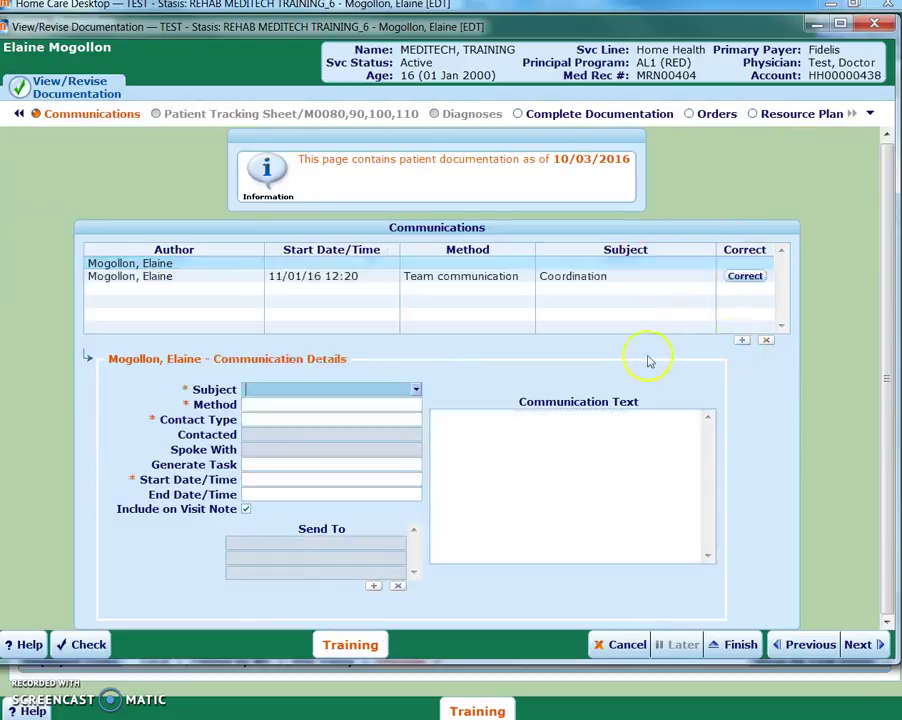
left_click(416, 390)
left_click(205, 406)
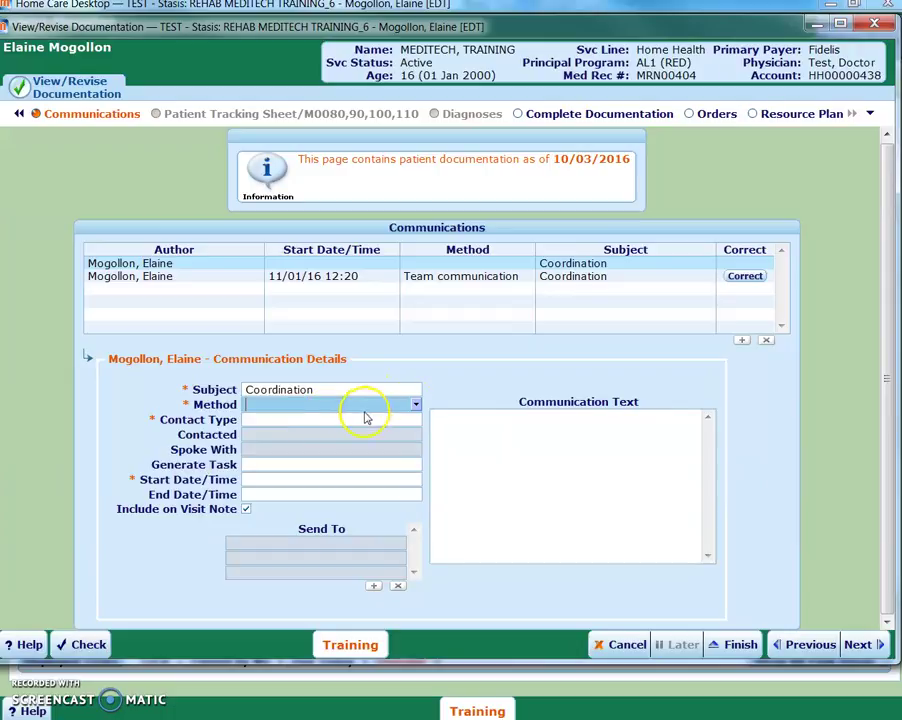
left_click(376, 408)
left_click(298, 416)
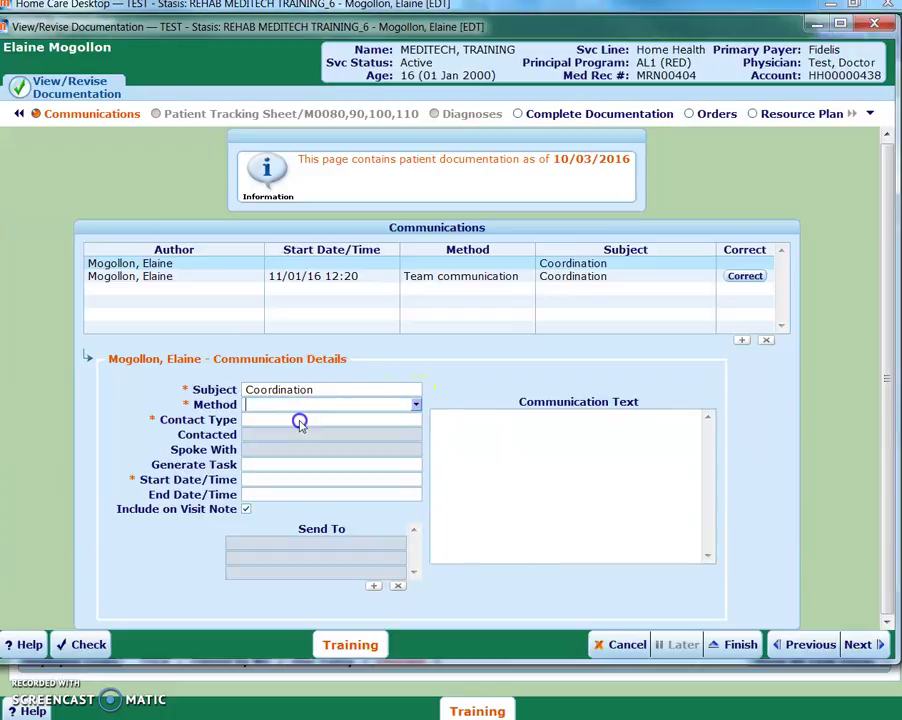
left_click(368, 541)
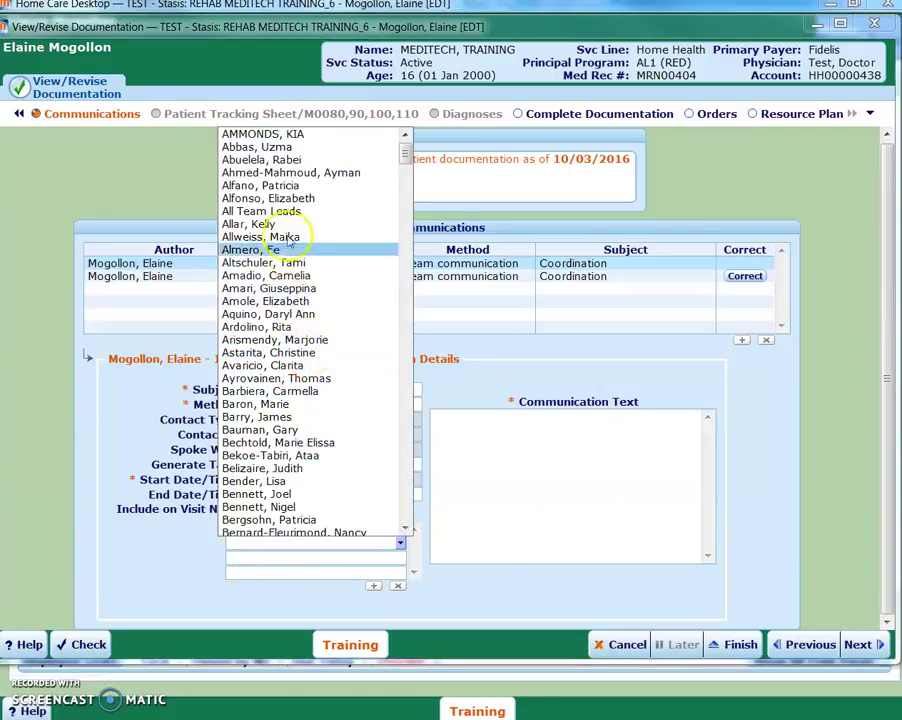
left_click(236, 211)
left_click(501, 441)
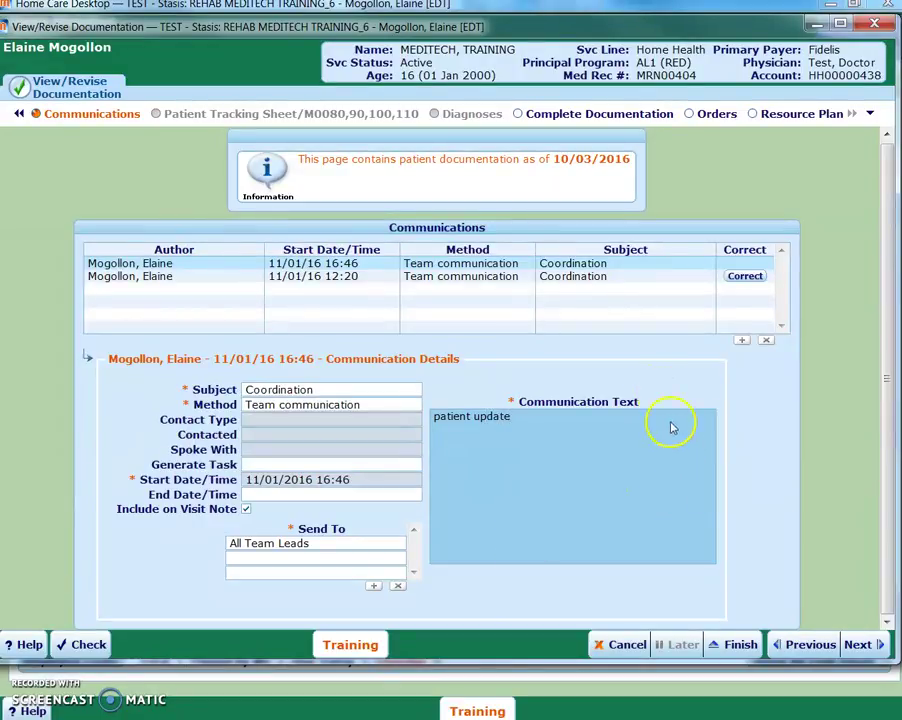
- Finish the revision by saving changes and exiting the task, and preview the updated visit note
left_click(733, 643)
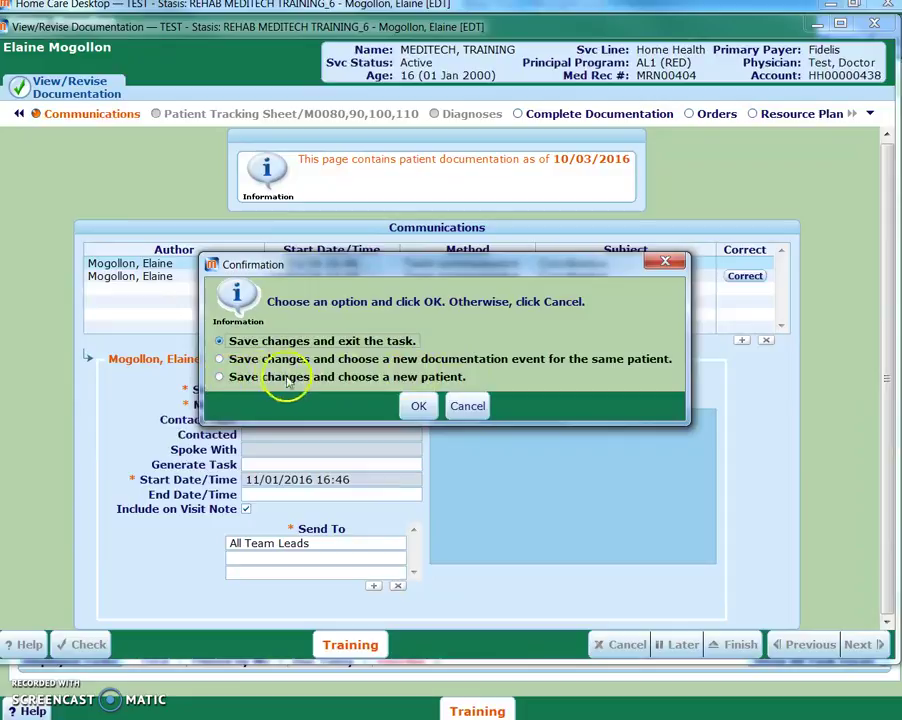
left_click(419, 409)
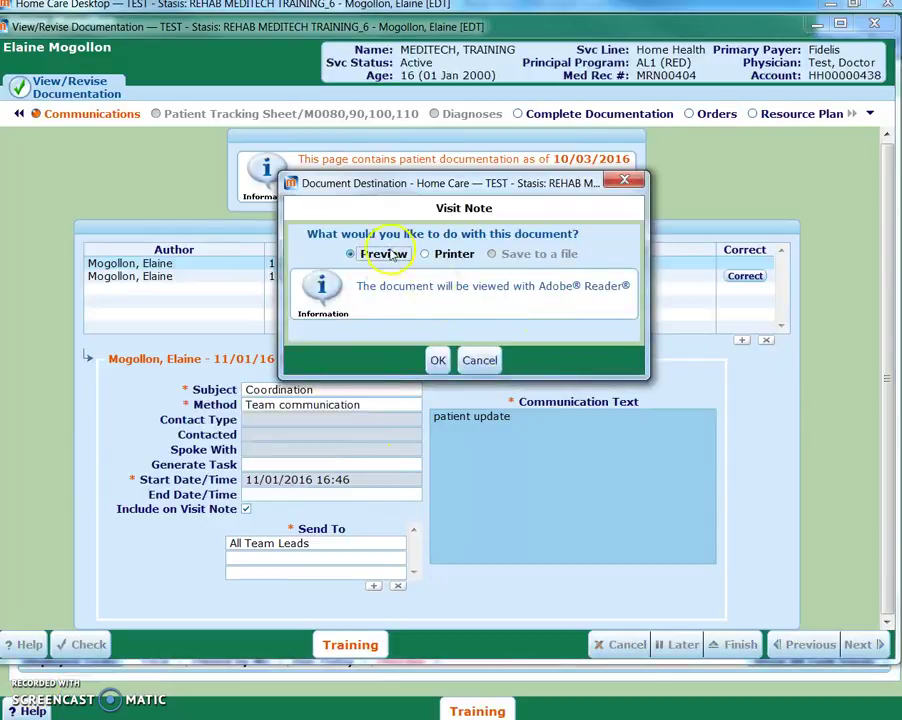
left_click(437, 360)
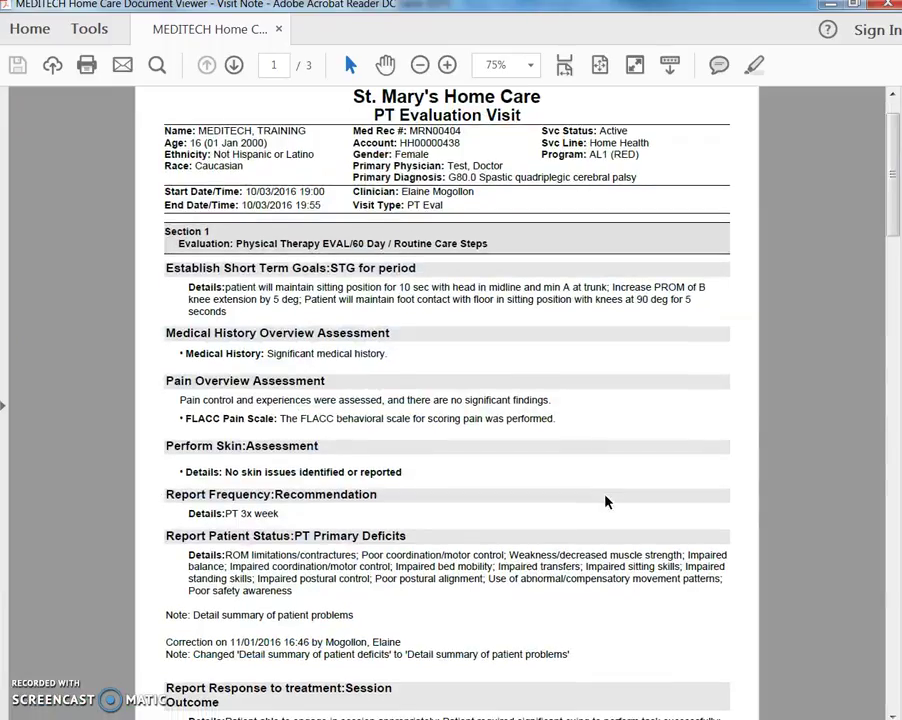
- Review the PT Primary Deficits section and its correction record in the visit note, and go on to page 2
scroll(500, 496, "down", 3)
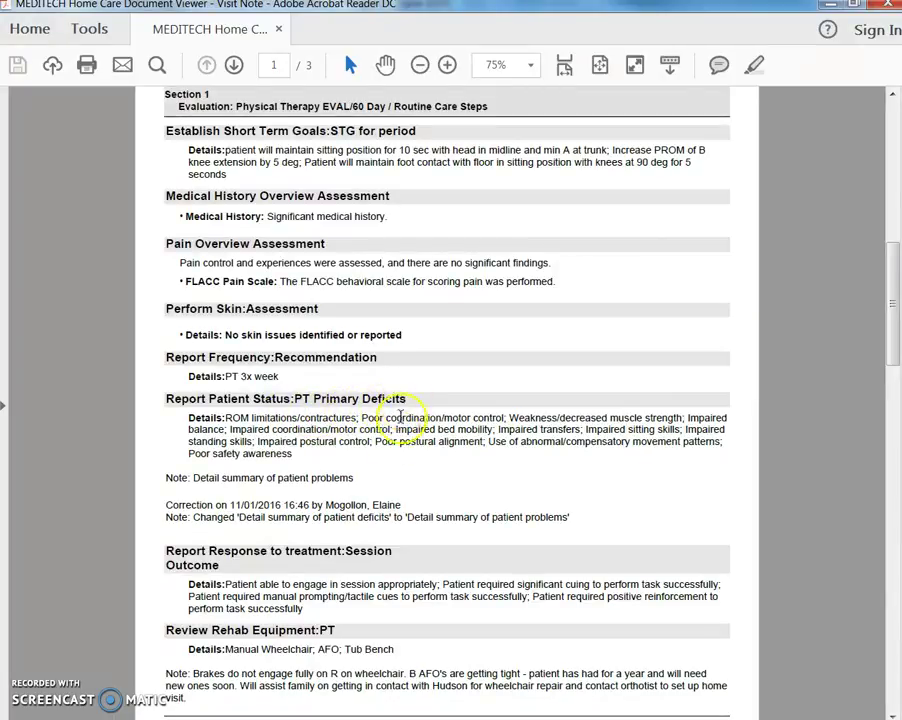
scroll(376, 488, "down", 1)
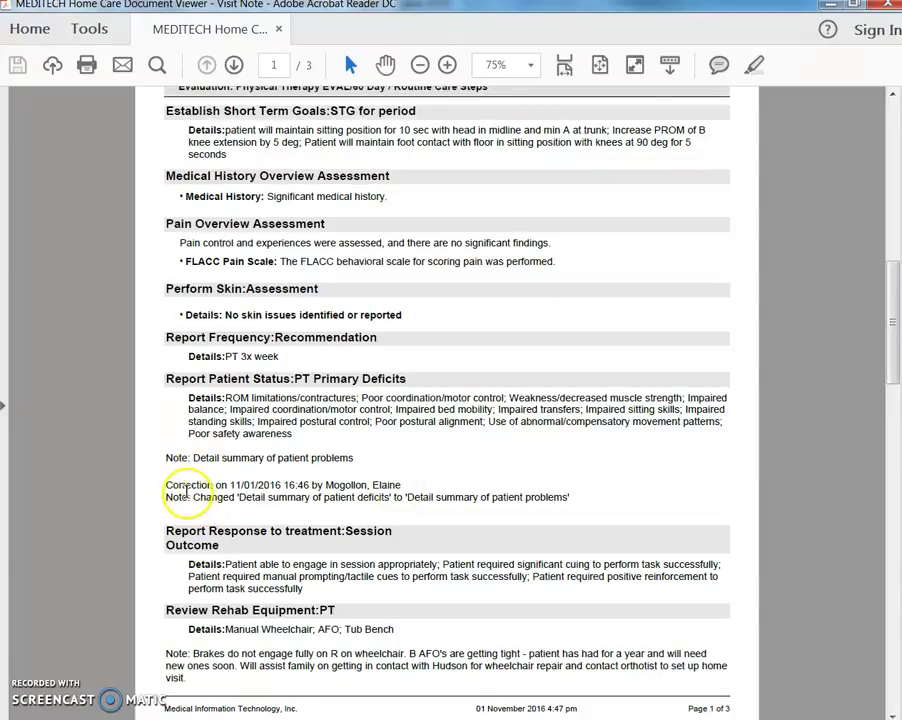
left_click_drag(161, 393, 414, 444)
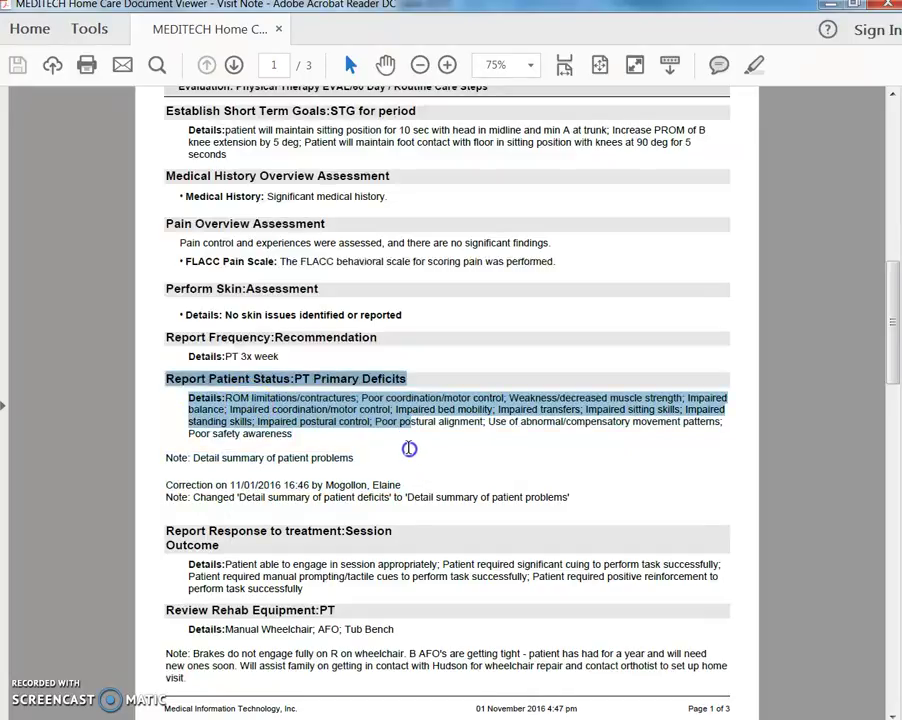
left_click(231, 486)
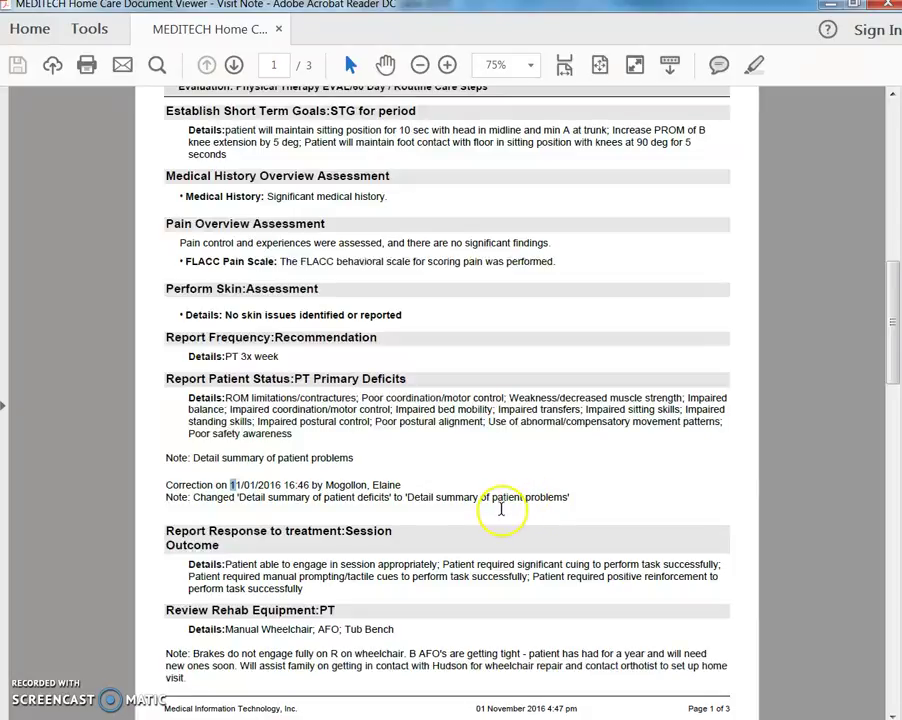
key("Page_Down")
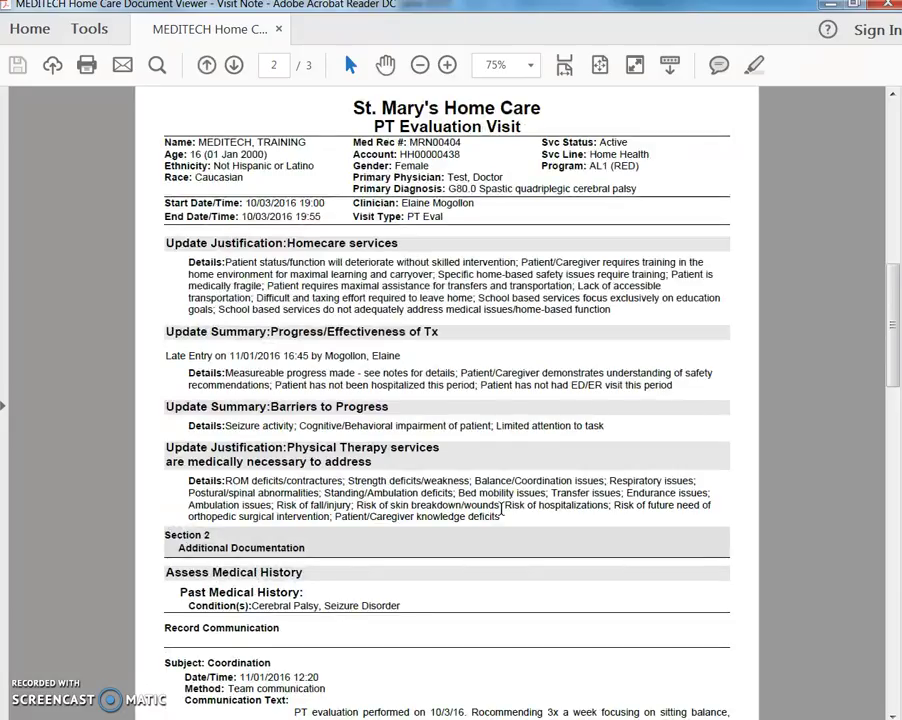